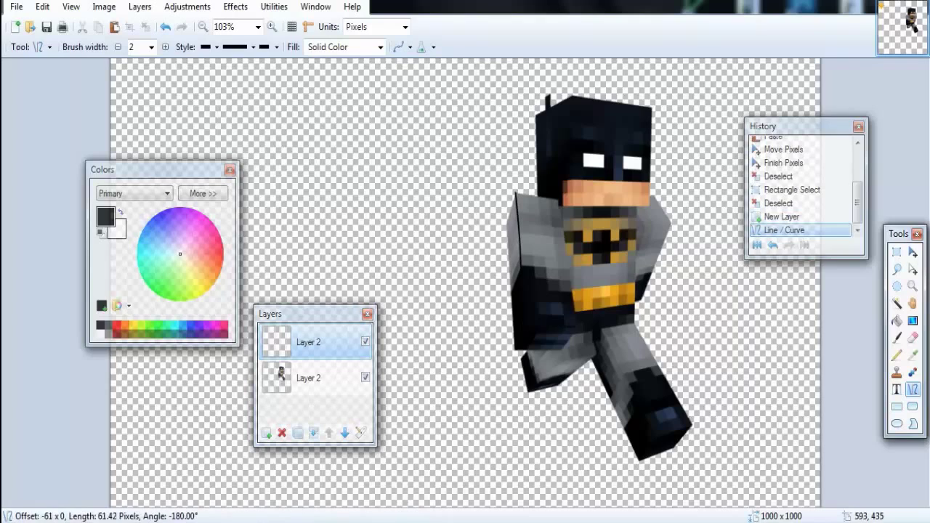
# Step: Trace the front arm's inner edge, top edge and shoulder corner with the Line / Curve tool on the upper layer
pyautogui.moveTo(558, 274); pyautogui.dragTo(545, 197)
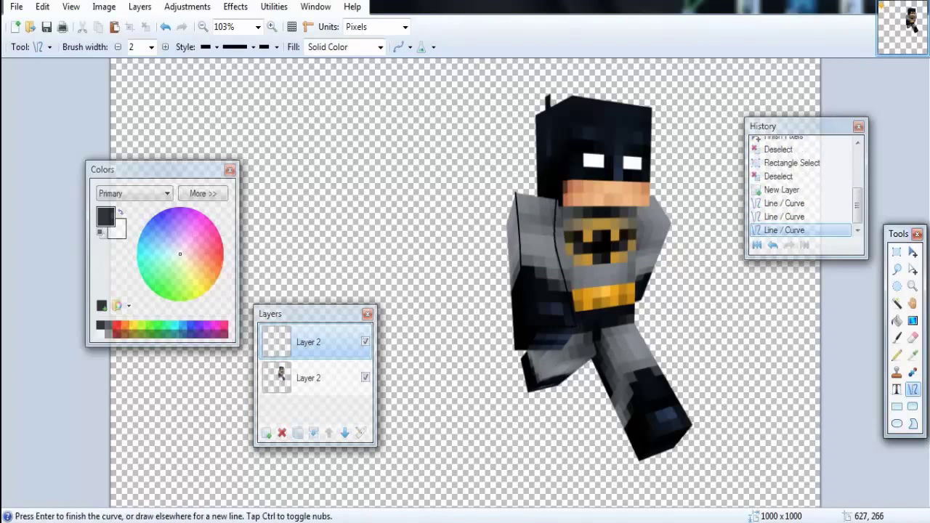
pyautogui.press('Return')
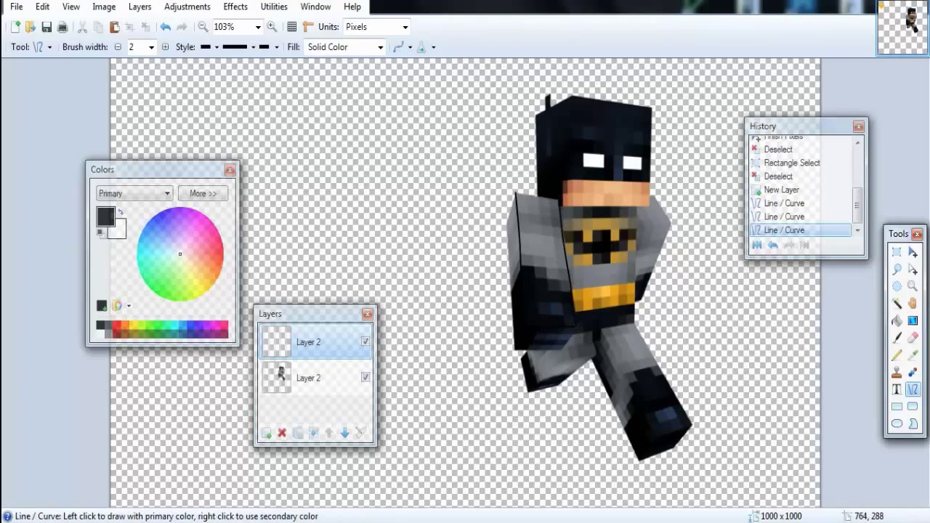
pyautogui.moveTo(522, 192)
pyautogui.mouseDown()
pyautogui.moveTo(565, 203)
pyautogui.moveTo(504, 225)
pyautogui.moveTo(503, 186)
pyautogui.mouseUp()
pyautogui.press('Return')
pyautogui.press('Return')
# Step: Undo the last line along the front arm and retrace its outer edge from the shoulder down to the hand
pyautogui.hotkey('ctrl', 'z')
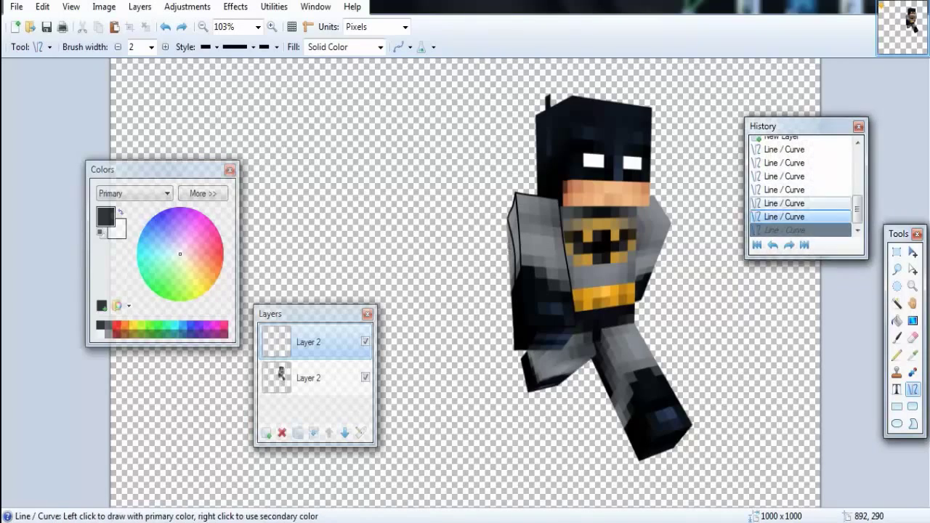
pyautogui.hotkey('ctrl', 'z')
pyautogui.moveTo(507, 218); pyautogui.dragTo(513, 347)
pyautogui.moveTo(507, 305); pyautogui.dragTo(506, 306)
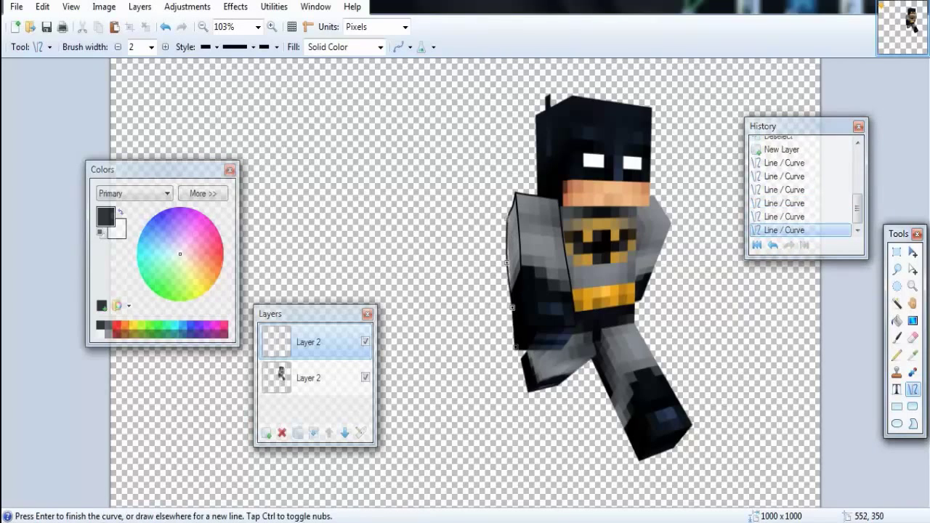
pyautogui.press('Return')
# Step: Outline the bottom of the front arm's hand with lines
pyautogui.moveTo(578, 324)
pyautogui.mouseDown()
pyautogui.moveTo(564, 351)
pyautogui.moveTo(513, 351)
pyautogui.mouseUp()
pyautogui.press('Return')
pyautogui.press('Return')
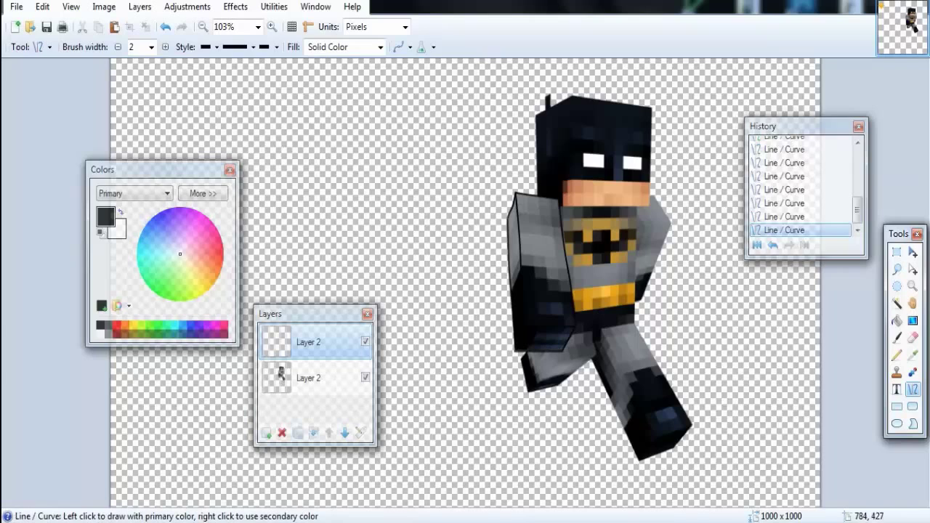
# Step: Trace the underside of the rear leg and foot with a line bent to follow its contour
pyautogui.moveTo(590, 361)
pyautogui.mouseDown()
pyautogui.moveTo(560, 392)
pyautogui.moveTo(529, 393)
pyautogui.mouseUp()
pyautogui.press('Return')
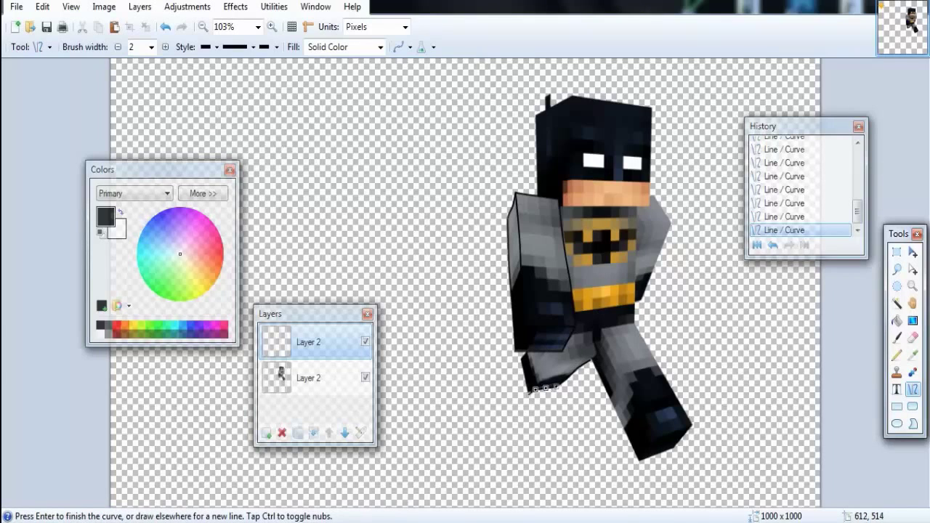
pyautogui.press('Return')
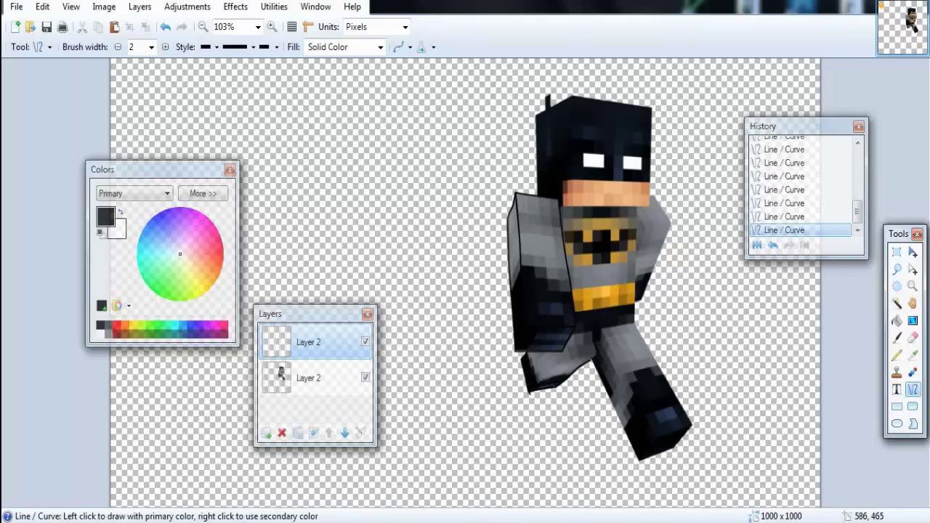
# Step: Trace the front leg's back edge, inner edge and front edge down to the foot
pyautogui.moveTo(590, 361)
pyautogui.mouseDown()
pyautogui.moveTo(643, 453)
pyautogui.moveTo(626, 427)
pyautogui.mouseUp()
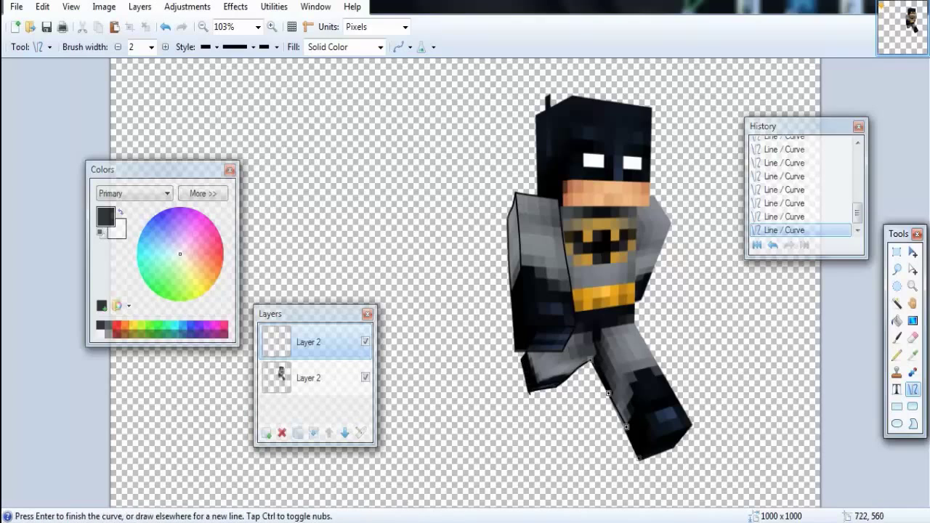
pyautogui.press('Return')
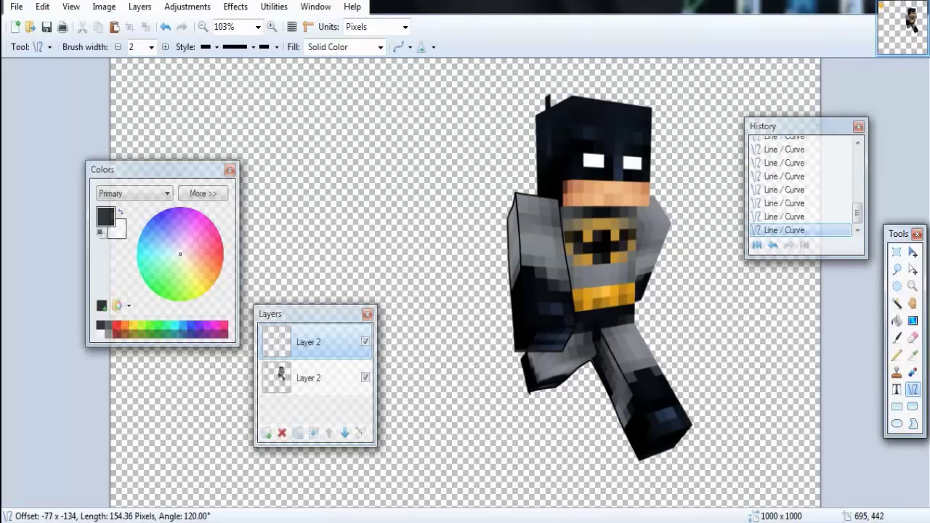
pyautogui.moveTo(627, 298)
pyautogui.mouseDown()
pyautogui.moveTo(679, 390)
pyautogui.moveTo(671, 390)
pyautogui.moveTo(675, 421)
pyautogui.moveTo(657, 428)
pyautogui.mouseUp()
pyautogui.press('Return')
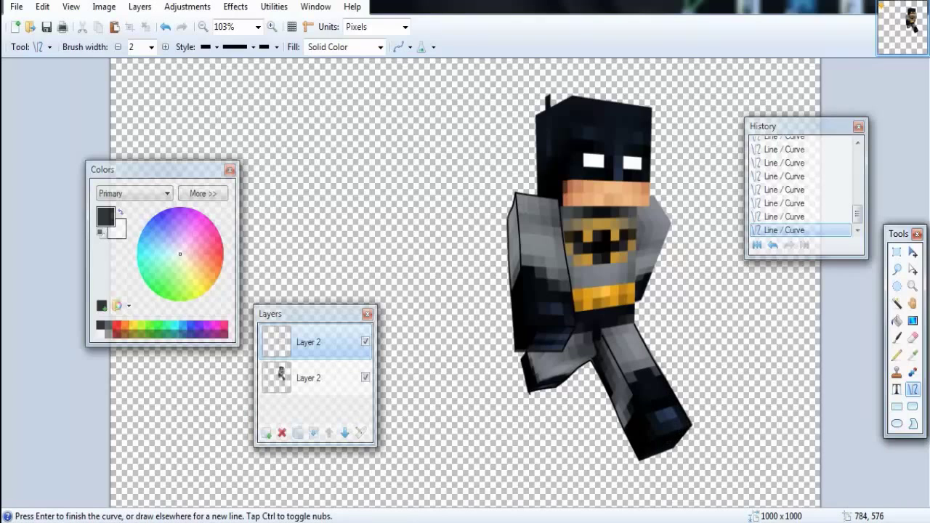
pyautogui.press('Return')
# Step: Undo the curved line across the front foot and redraw it straight, checking the outline with the character layer hidden
pyautogui.click(365, 377)
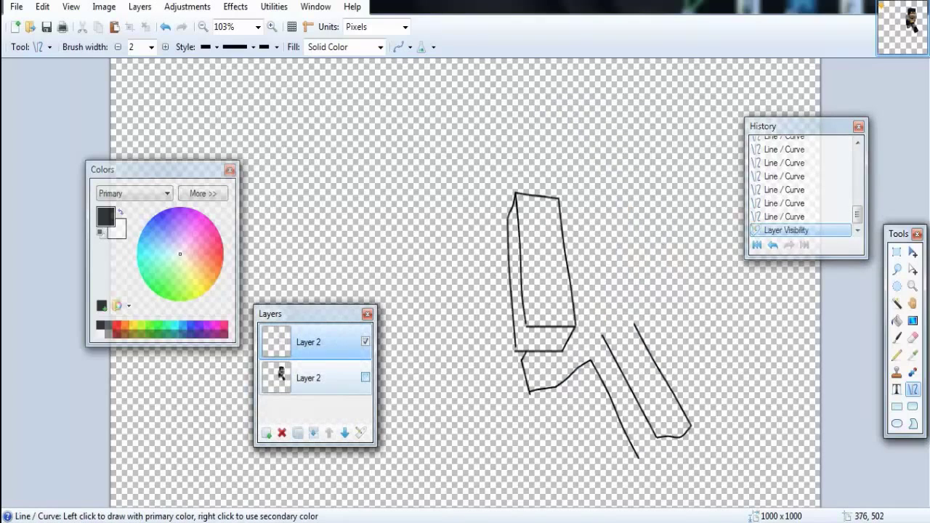
pyautogui.hotkey('ctrl', 'z')
pyautogui.hotkey('ctrl', 'z')
pyautogui.moveTo(670, 412); pyautogui.dragTo(655, 418)
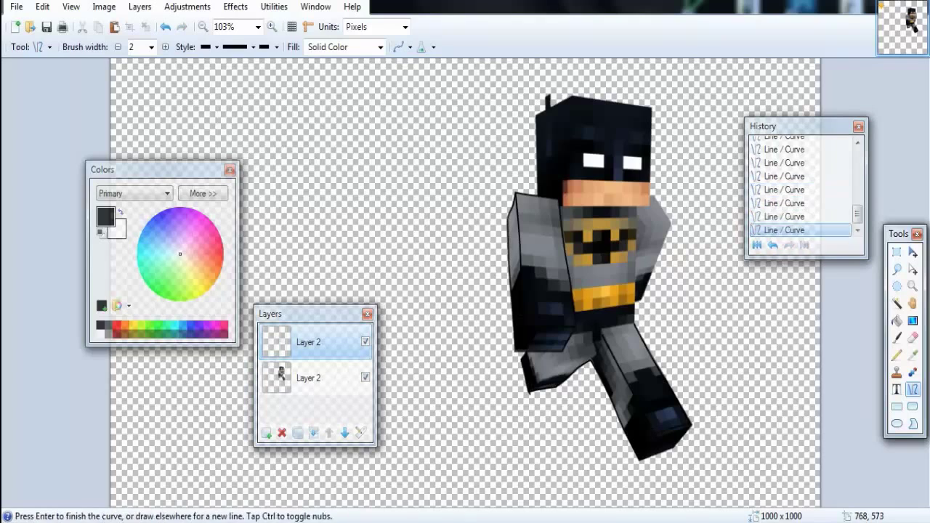
pyautogui.press('Return')
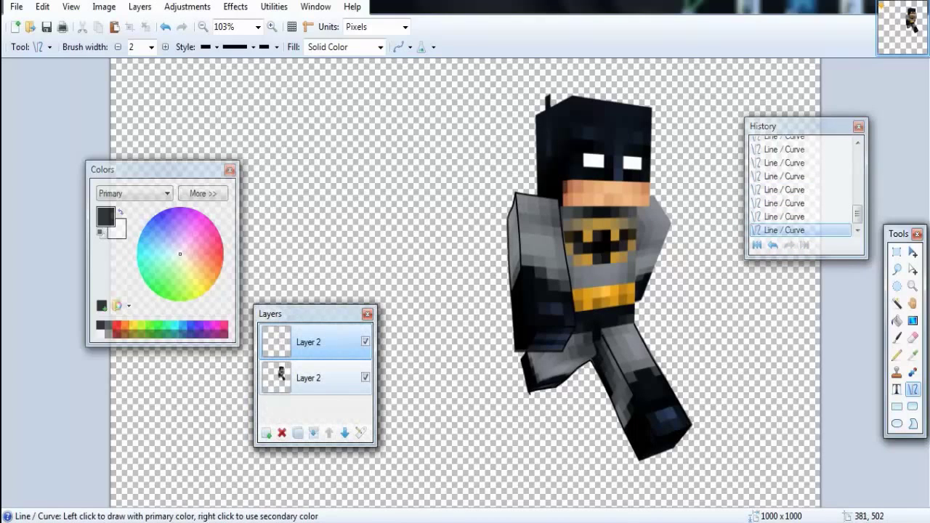
pyautogui.click(364, 377)
pyautogui.click(365, 377)
# Step: Outline the sole of the front foot and check the linework with the character layer hidden
pyautogui.moveTo(655, 439); pyautogui.dragTo(644, 451)
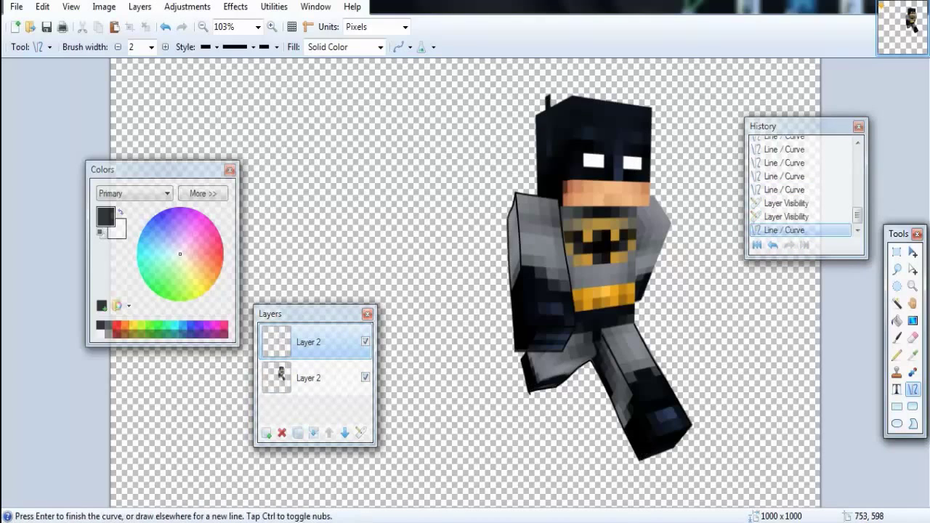
pyautogui.press('Return')
pyautogui.moveTo(684, 427); pyautogui.dragTo(641, 457)
pyautogui.press('Return')
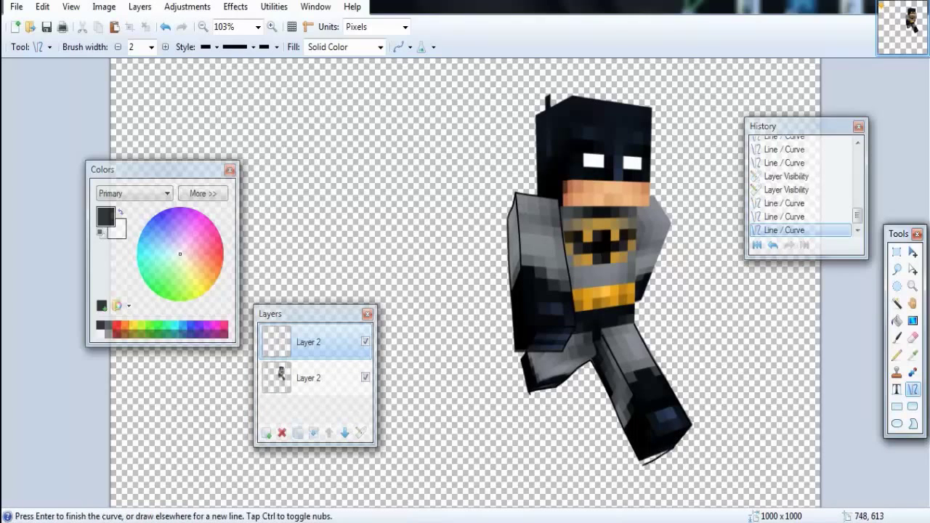
pyautogui.press('Return')
pyautogui.click(364, 377)
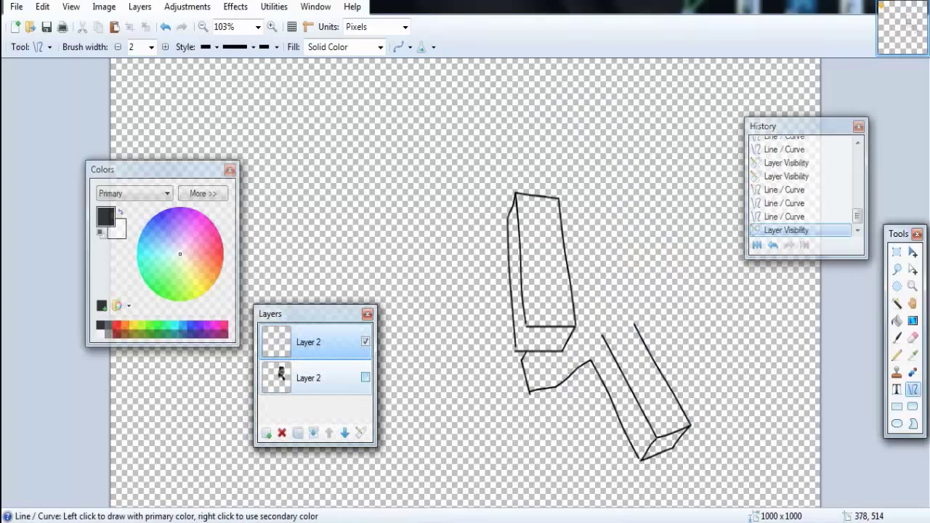
pyautogui.click(364, 377)
# Step: Trace the short hip edge above the front leg and the rear arm's hand, outer edge and shoulder
pyautogui.moveTo(634, 324)
pyautogui.mouseDown()
pyautogui.moveTo(642, 297)
pyautogui.moveTo(634, 325)
pyautogui.mouseUp()
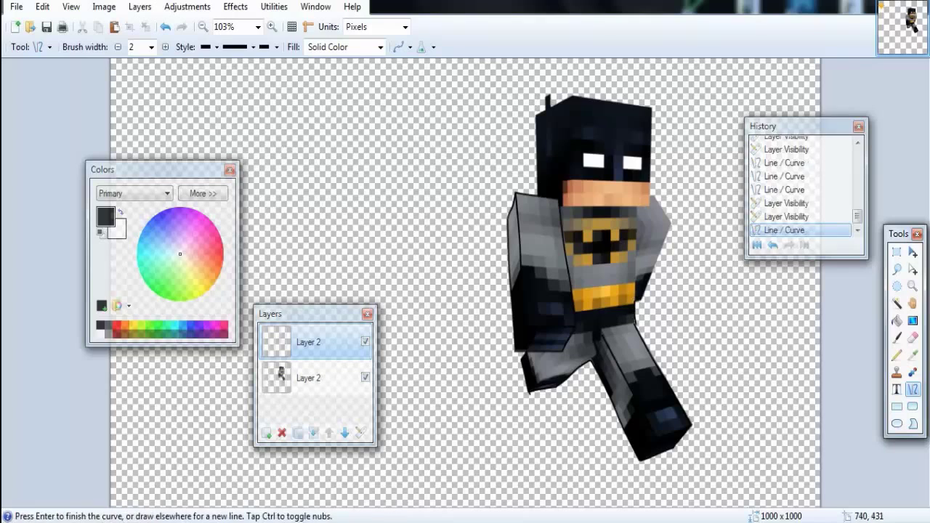
pyautogui.press('Return')
pyautogui.click(638, 294)
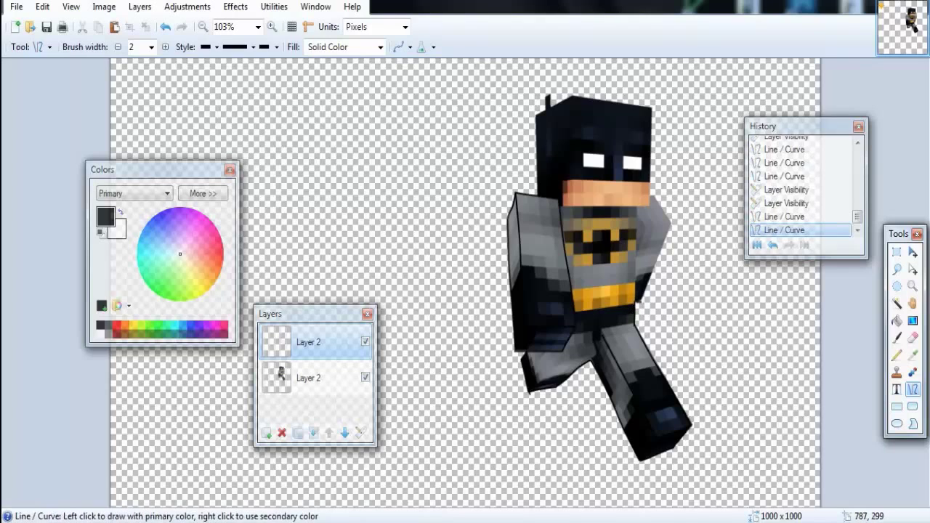
pyautogui.moveTo(670, 221); pyautogui.dragTo(635, 291)
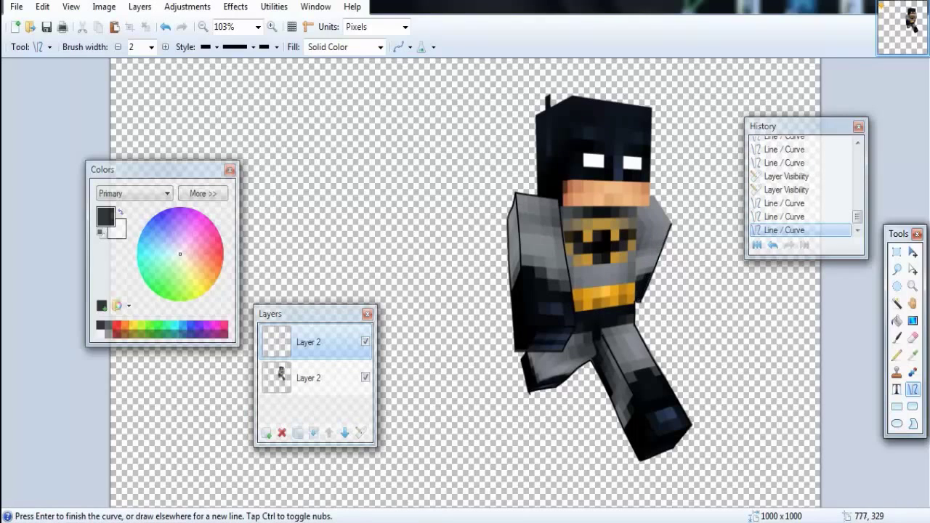
pyautogui.press('Return')
pyautogui.moveTo(645, 168); pyautogui.dragTo(647, 201)
pyautogui.press('Return')
pyautogui.press('Return')
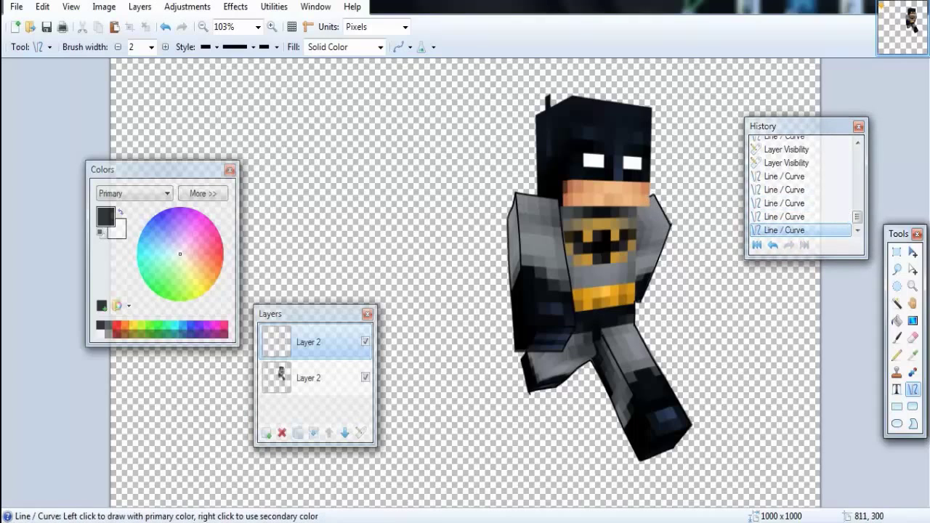
# Step: Trace the torso's side edge beside the rear arm and outline the exposed skin area of the lower face
pyautogui.moveTo(641, 296); pyautogui.dragTo(641, 242)
pyautogui.moveTo(644, 206)
pyautogui.mouseDown()
pyautogui.moveTo(565, 207)
pyautogui.moveTo(579, 177)
pyautogui.moveTo(633, 180)
pyautogui.mouseUp()
pyautogui.press('Return')
pyautogui.press('Return')
pyautogui.press('Return')
pyautogui.press('Return')
pyautogui.moveTo(552, 188); pyautogui.dragTo(535, 203)
pyautogui.press('Return')
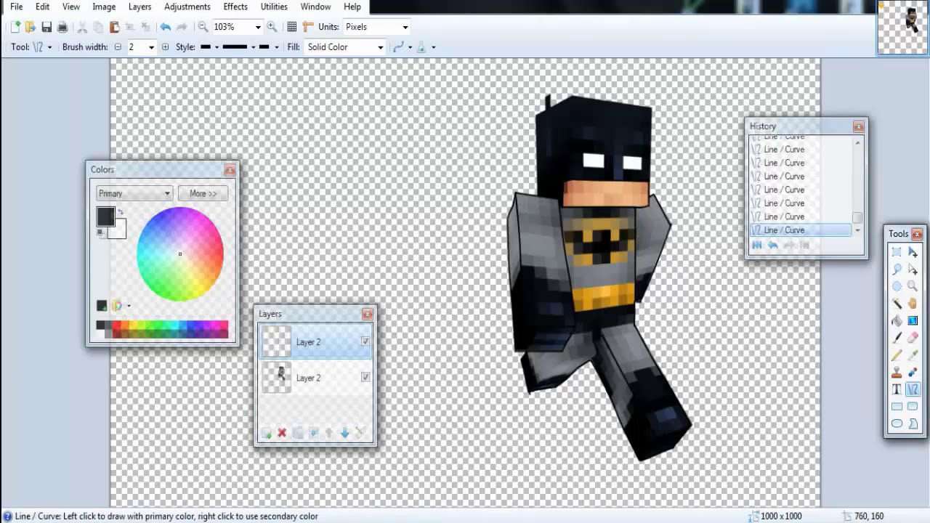
# Step: Trace the head's outer edges and its vertical front corner, checking the linework with the character layer hidden
pyautogui.moveTo(653, 107); pyautogui.dragTo(653, 164)
pyautogui.moveTo(567, 108); pyautogui.dragTo(541, 122)
pyautogui.press('Return')
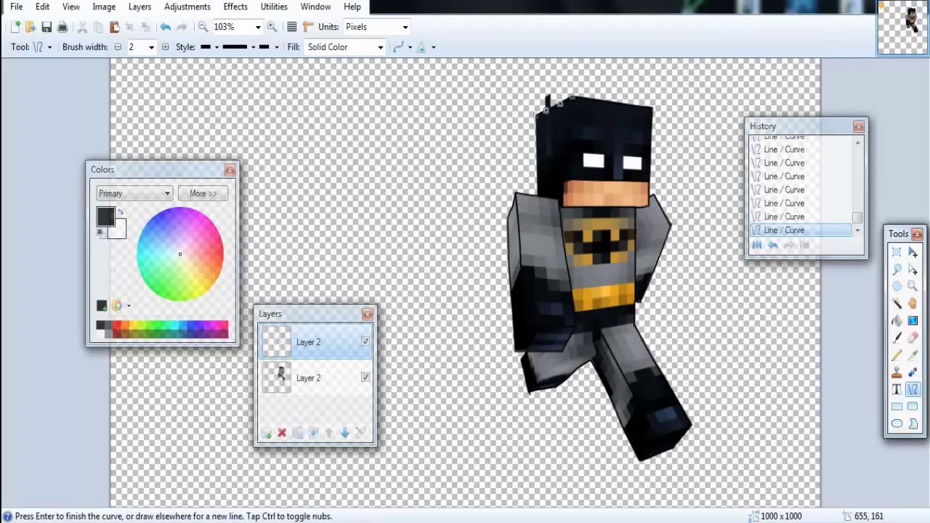
pyautogui.click(365, 377)
pyautogui.click(364, 377)
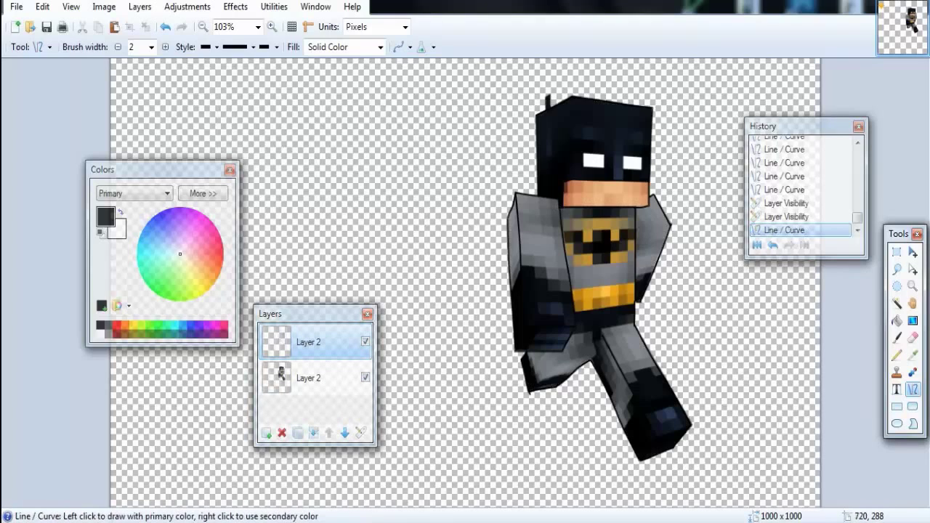
pyautogui.click(365, 377)
pyautogui.click(365, 377)
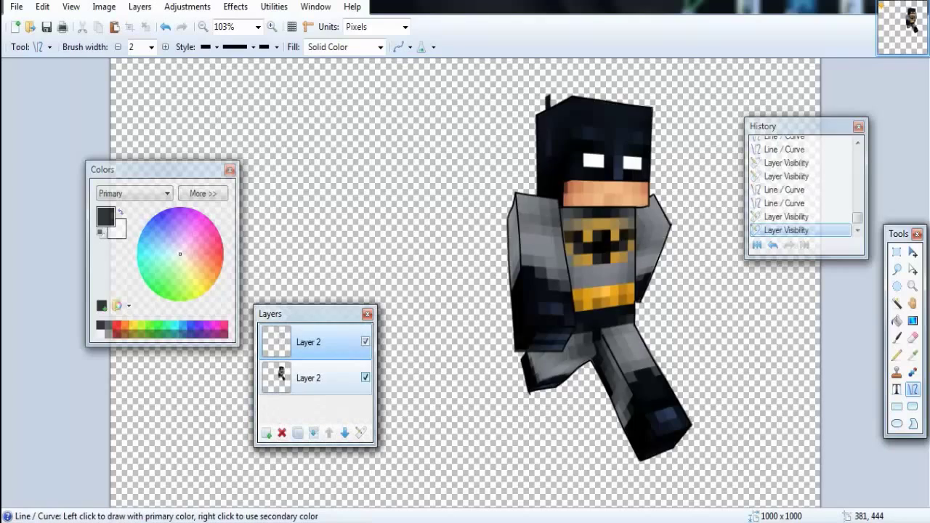
pyautogui.click(365, 377)
pyautogui.click(364, 377)
pyautogui.moveTo(572, 96); pyautogui.dragTo(571, 178)
pyautogui.press('Return')
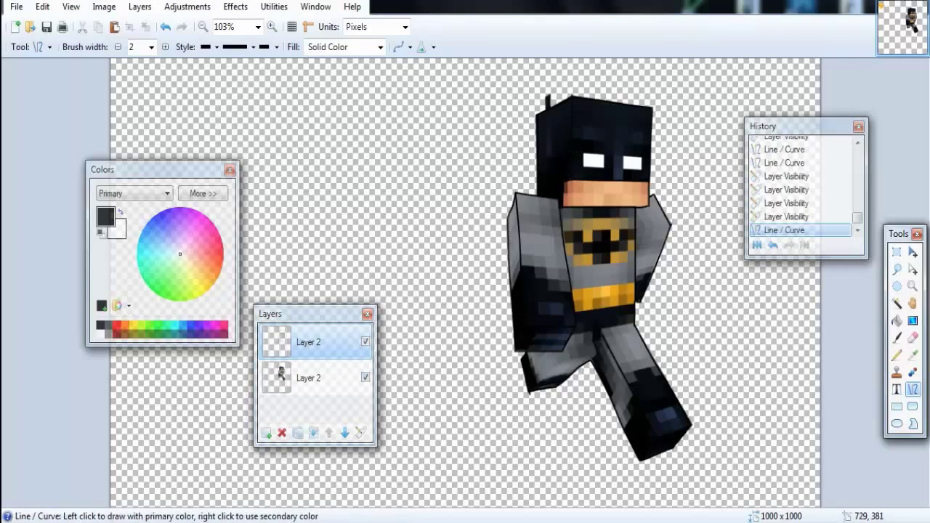
# Step: Outline the white eye nearest the head's vertical corner with short lines
pyautogui.moveTo(610, 216)
pyautogui.mouseDown()
pyautogui.moveTo(612, 229)
pyautogui.moveTo(630, 230)
pyautogui.mouseUp()
pyautogui.press('Return')
pyautogui.moveTo(605, 167)
pyautogui.mouseDown()
pyautogui.moveTo(585, 167)
pyautogui.moveTo(585, 158)
pyautogui.mouseUp()
pyautogui.press('Return')
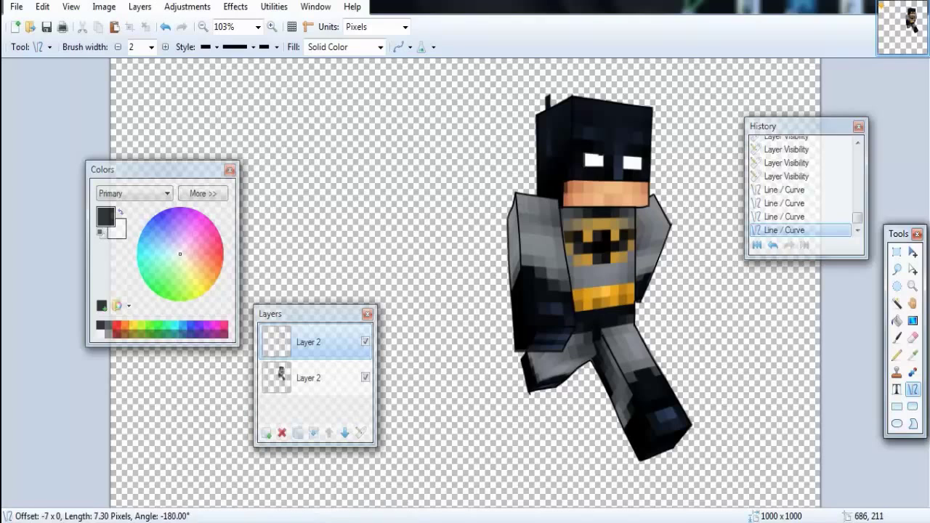
pyautogui.press('Return')
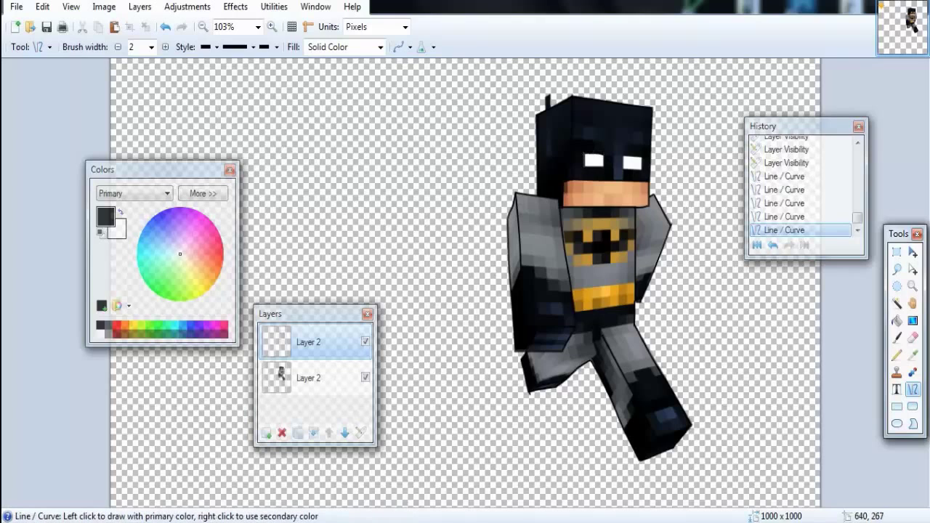
# Step: Compare the layers by toggling their visibility and add lines along the inner side of the first eye
pyautogui.click(308, 378)
pyautogui.click(365, 340)
pyautogui.click(365, 340)
pyautogui.click(365, 377)
pyautogui.click(308, 343)
pyautogui.hotkey('ctrl', 'z')
pyautogui.hotkey('ctrl', 'z')
pyautogui.hotkey('ctrl', 'z')
pyautogui.moveTo(605, 154)
pyautogui.mouseDown()
pyautogui.moveTo(599, 167)
pyautogui.moveTo(584, 166)
pyautogui.moveTo(603, 166)
pyautogui.mouseUp()
pyautogui.press('Return')
pyautogui.press('Return')
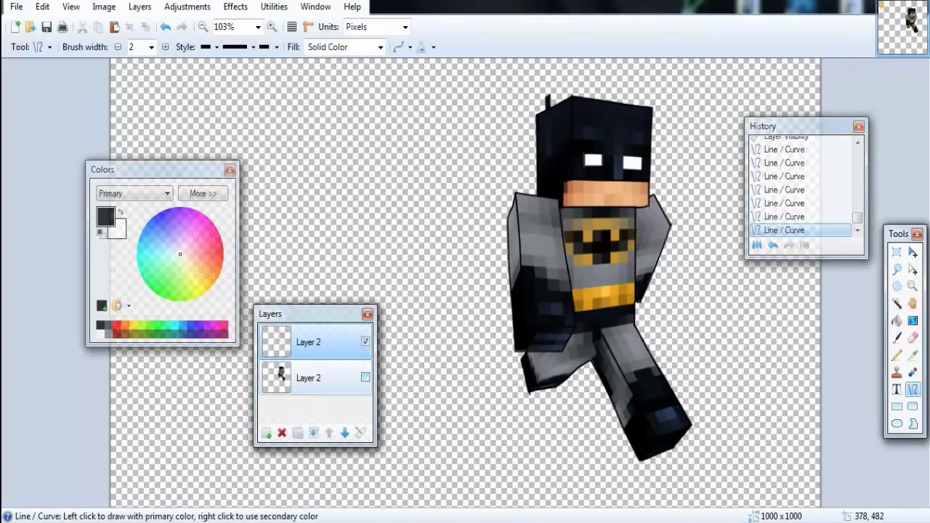
# Step: Undo the last line at the first eye and check the linework with the character layer hidden
pyautogui.click(365, 378)
pyautogui.click(366, 377)
pyautogui.hotkey('ctrl', 'z')
pyautogui.hotkey('ctrl', 'z')
pyautogui.hotkey('ctrl', 'z')
pyautogui.click(366, 377)
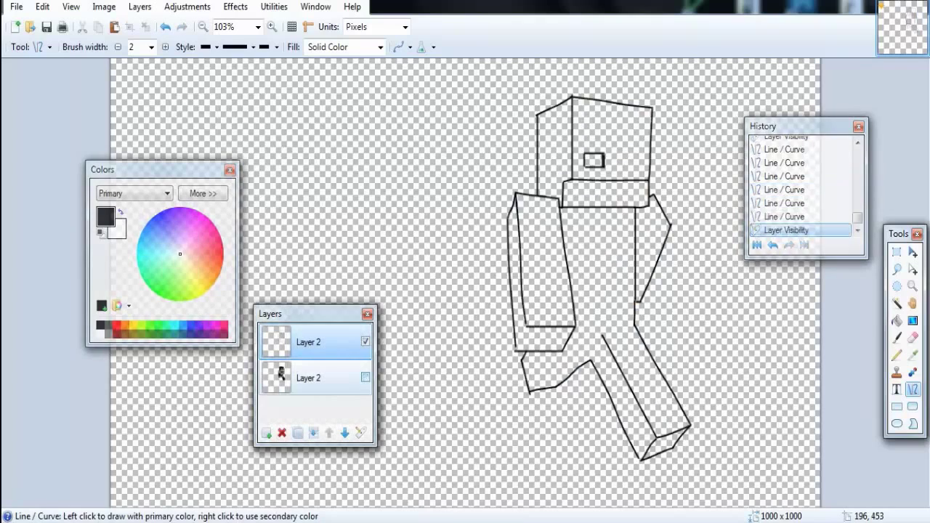
pyautogui.hotkey('ctrl', 'z')
pyautogui.hotkey('ctrl', 'y')
pyautogui.click(365, 378)
# Step: Draw short lines around the second white eye
pyautogui.moveTo(622, 169)
pyautogui.mouseDown()
pyautogui.moveTo(640, 169)
pyautogui.moveTo(624, 157)
pyautogui.mouseUp()
pyautogui.press('Return')
pyautogui.press('Return')
pyautogui.click(641, 170)
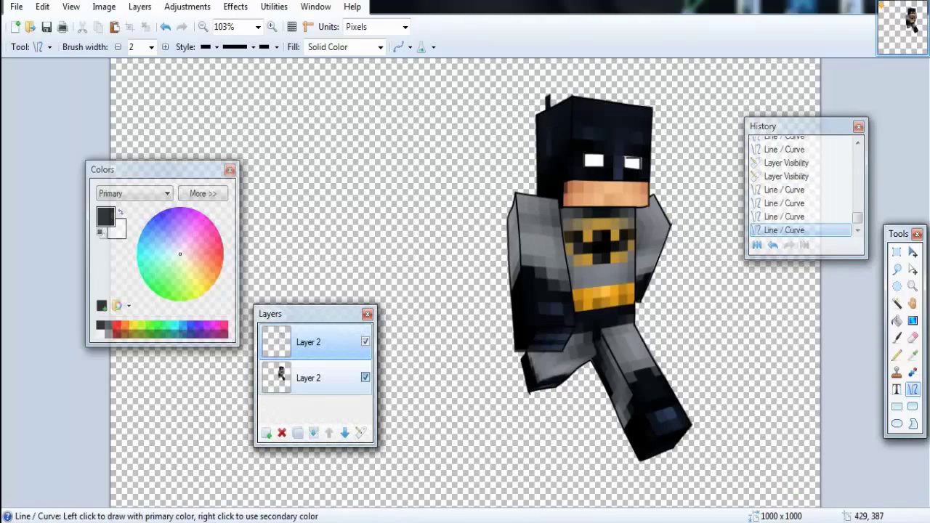
# Step: Roll the history back to the second eye's first line and redraw the eye's remaining edges
pyautogui.click(366, 378)
pyautogui.click(784, 217)
pyautogui.click(784, 176)
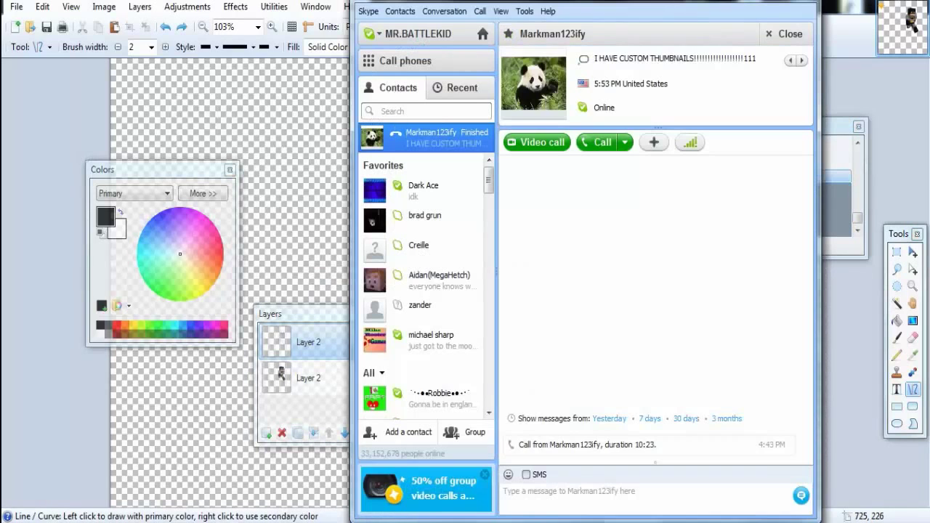
pyautogui.hotkey('alt', 'Tab')
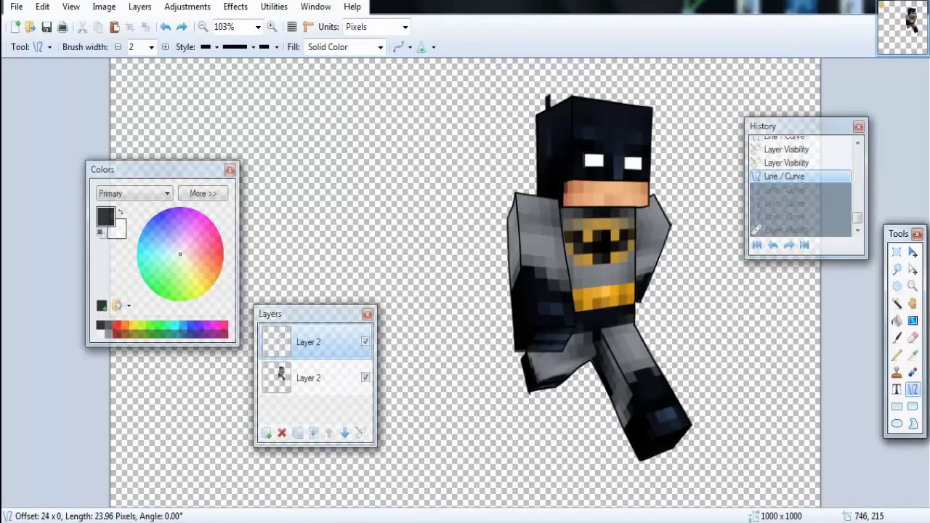
pyautogui.moveTo(640, 157)
pyautogui.mouseDown()
pyautogui.moveTo(640, 170)
pyautogui.moveTo(626, 164)
pyautogui.mouseUp()
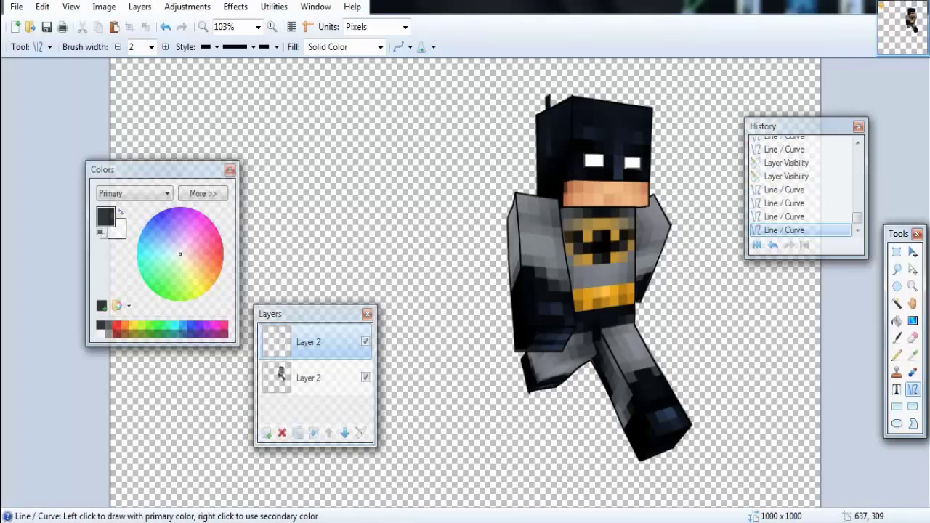
# Step: Outline the yellow and black blocks of the bat emblem on the chest with short lines
pyautogui.moveTo(610, 218)
pyautogui.mouseDown()
pyautogui.moveTo(610, 229)
pyautogui.moveTo(619, 218)
pyautogui.moveTo(624, 243)
pyautogui.moveTo(661, 264)
pyautogui.mouseUp()
pyautogui.press('Return')
pyautogui.press('Return')
pyautogui.moveTo(603, 257)
pyautogui.mouseDown()
pyautogui.moveTo(603, 267)
pyautogui.moveTo(574, 249)
pyautogui.moveTo(566, 254)
pyautogui.moveTo(563, 231)
pyautogui.moveTo(574, 249)
pyautogui.moveTo(574, 240)
pyautogui.moveTo(625, 239)
pyautogui.mouseUp()
pyautogui.press('Return')
pyautogui.press('Return')
pyautogui.press('Return')
pyautogui.press('Return')
pyautogui.press('Return')
pyautogui.press('Return')
pyautogui.press('Return')
# Step: Check the linework with the character layer hidden and add the remaining short lines around the chest emblem
pyautogui.click(365, 377)
pyautogui.click(365, 376)
pyautogui.press('Return')
pyautogui.press('Return')
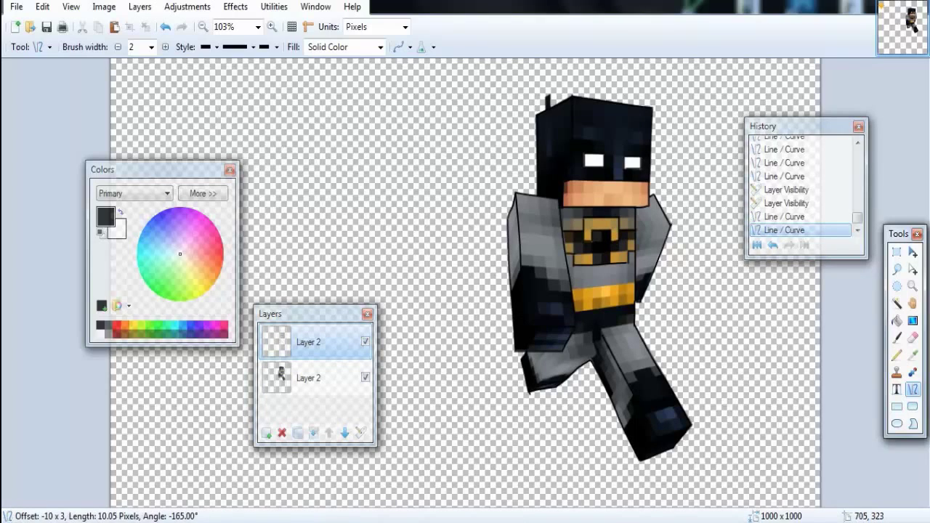
pyautogui.press('Return')
pyautogui.press('Return')
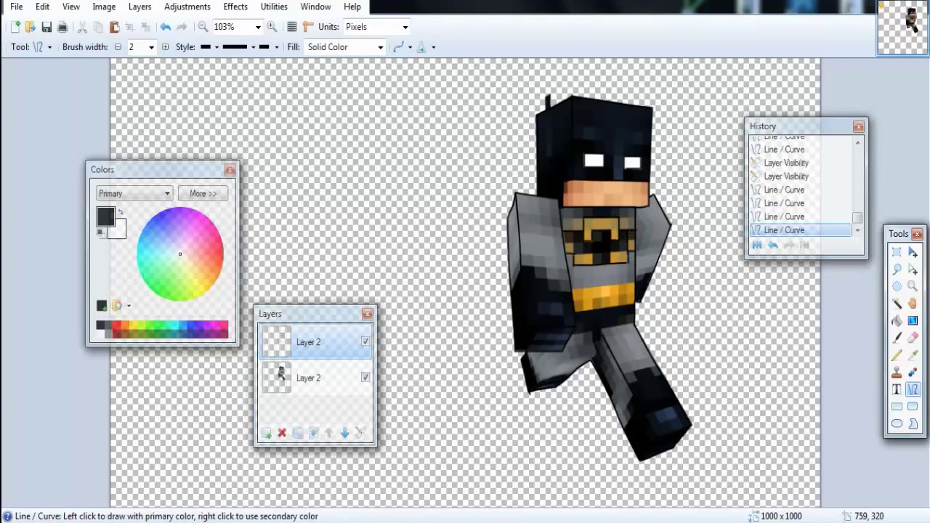
# Step: Trace the stepped upper edge of the near arm's glove with short dark lines
pyautogui.press('Return')
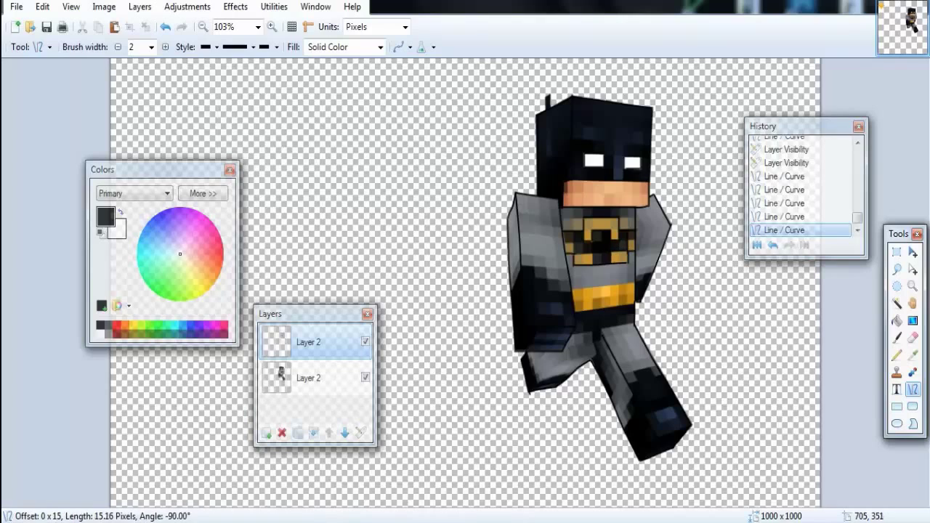
pyautogui.press('Return')
pyautogui.moveTo(513, 261); pyautogui.dragTo(530, 258)
pyautogui.press('Return')
pyautogui.press('Return')
pyautogui.click(572, 243)
pyautogui.press('Return')
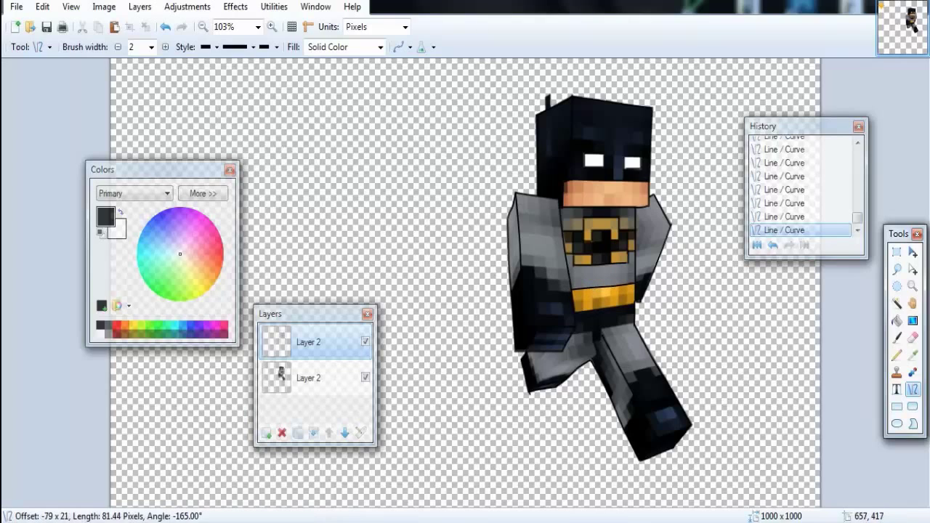
pyautogui.press('Return')
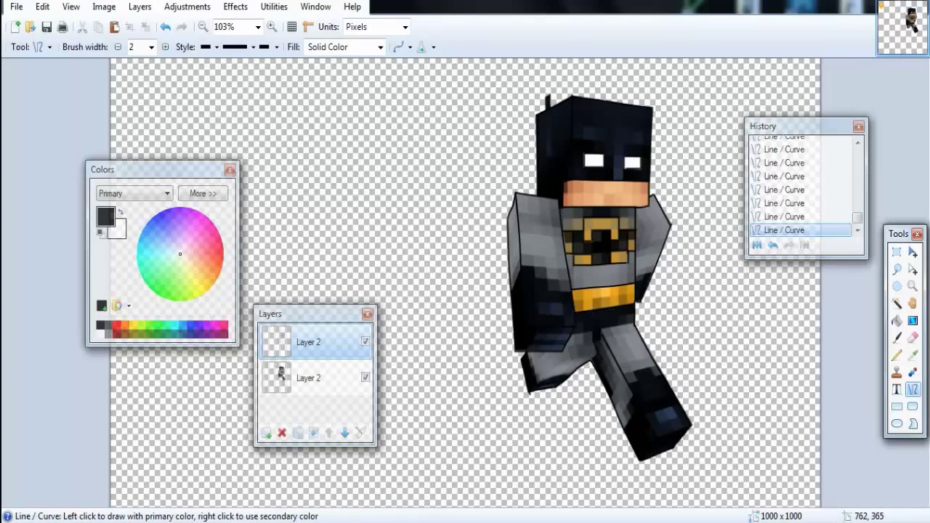
# Step: Trace the glove edge on the far arm and on the near arm's narrow side with short lines
pyautogui.moveTo(647, 271)
pyautogui.mouseDown()
pyautogui.moveTo(640, 273)
pyautogui.moveTo(662, 285)
pyautogui.mouseUp()
pyautogui.press('Return')
pyautogui.click(638, 279)
pyautogui.press('Return')
pyautogui.moveTo(566, 289)
pyautogui.mouseDown()
pyautogui.moveTo(536, 267)
pyautogui.moveTo(497, 289)
pyautogui.moveTo(498, 311)
pyautogui.mouseUp()
pyautogui.press('Return')
pyautogui.press('Return')
# Step: Check the linework with the character layer hidden and add the missing short edge at the near hand's lower corner
pyautogui.click(365, 377)
pyautogui.click(365, 377)
pyautogui.click(364, 377)
pyautogui.click(365, 377)
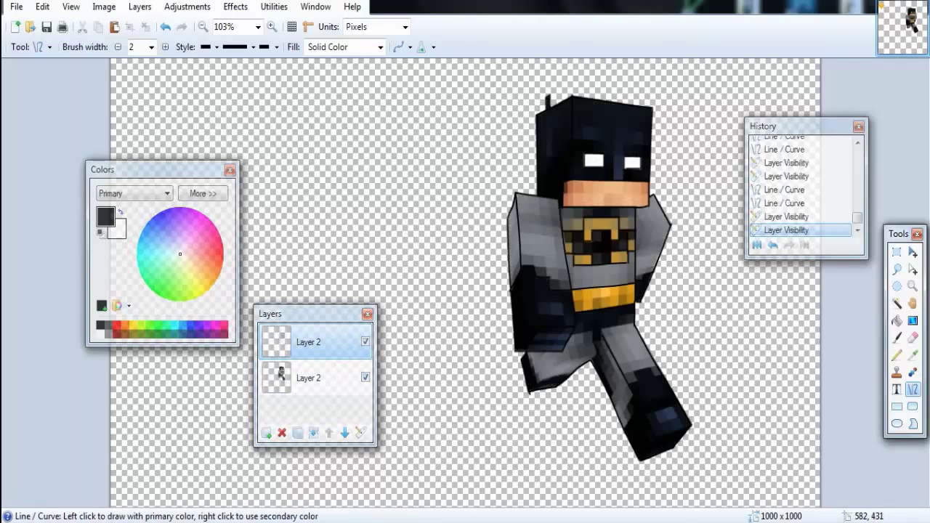
pyautogui.moveTo(510, 342); pyautogui.dragTo(504, 368)
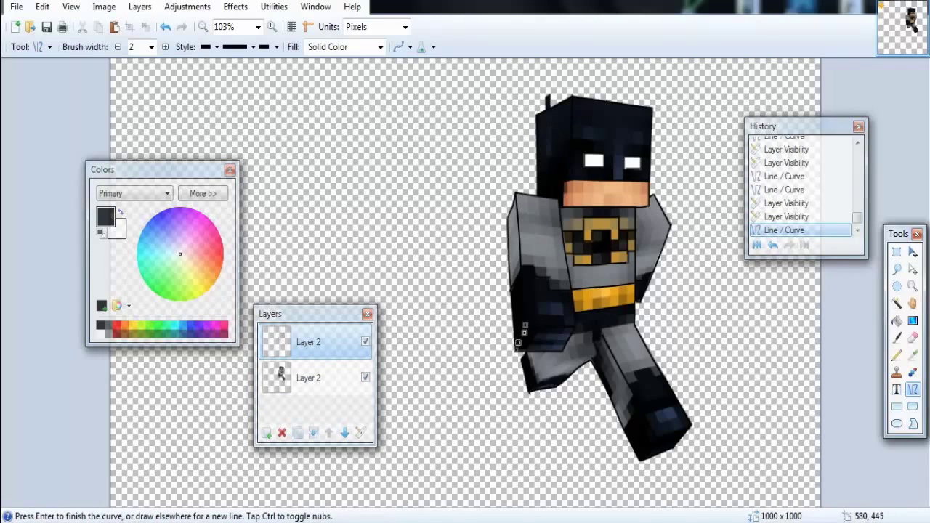
pyautogui.press('Return')
pyautogui.click(365, 377)
pyautogui.click(364, 377)
pyautogui.click(364, 377)
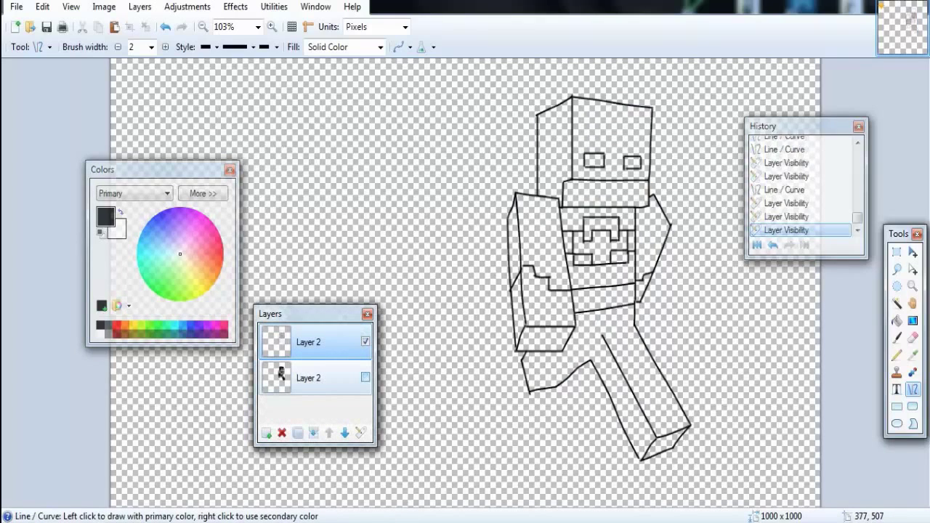
pyautogui.click(365, 377)
pyautogui.click(365, 377)
pyautogui.click(365, 377)
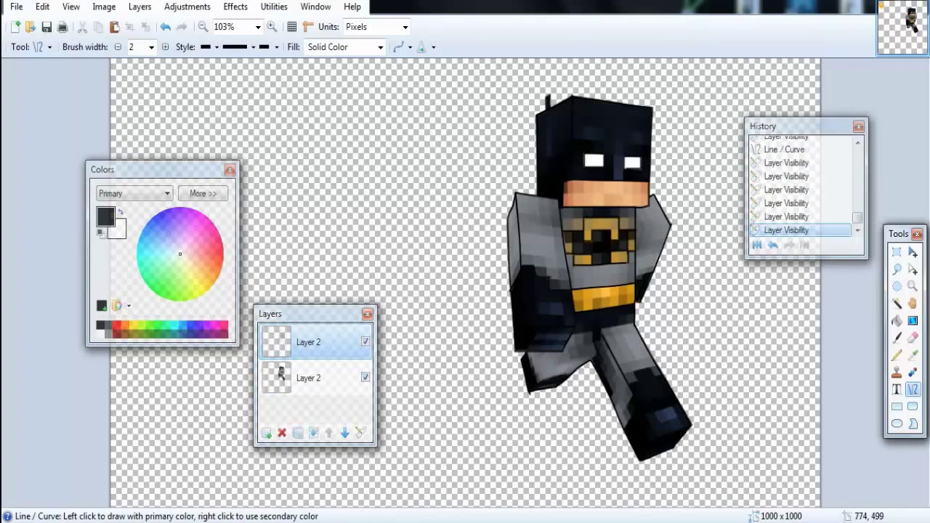
# Step: Trace the stepped boot edge across the front and side of the extended leg with solid lines
pyautogui.moveTo(661, 376)
pyautogui.mouseDown()
pyautogui.moveTo(653, 364)
pyautogui.moveTo(621, 372)
pyautogui.mouseUp()
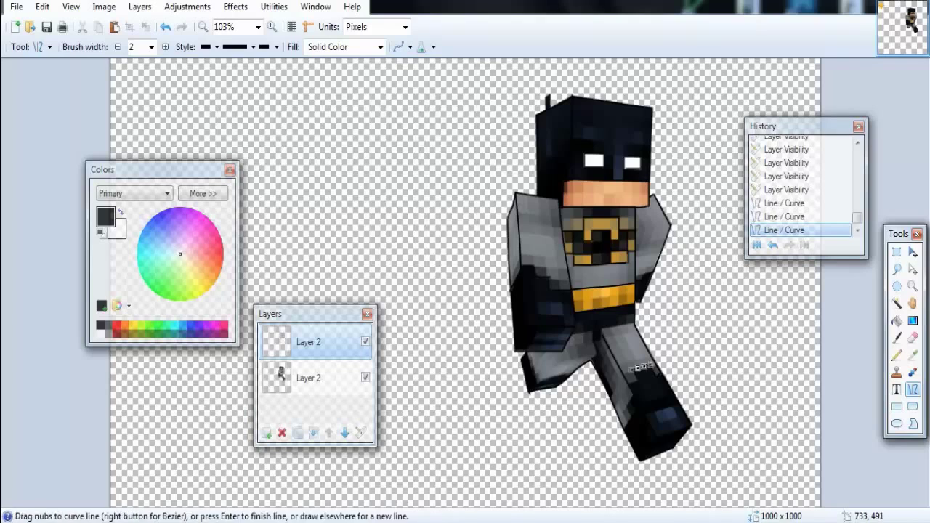
pyautogui.moveTo(636, 416)
pyautogui.mouseDown()
pyautogui.moveTo(645, 402)
pyautogui.moveTo(626, 424)
pyautogui.mouseUp()
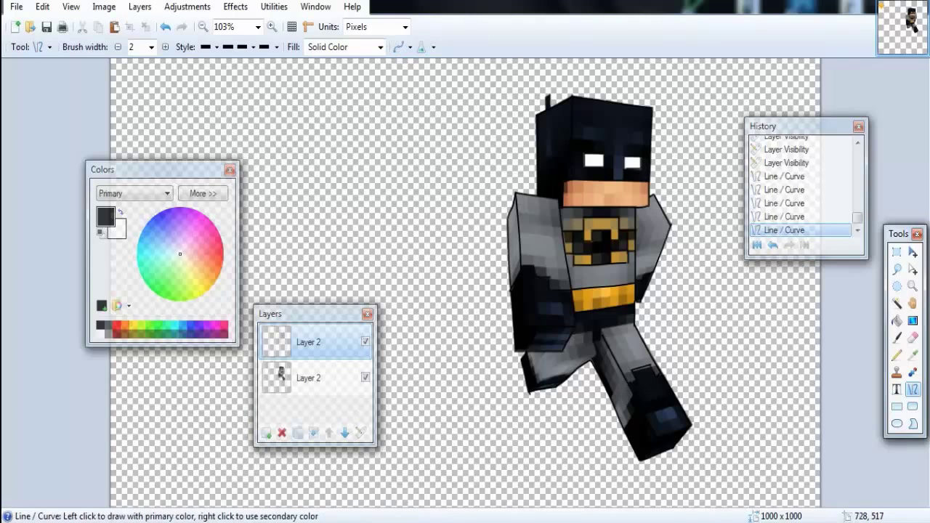
pyautogui.click(276, 46)
pyautogui.click(252, 46)
pyautogui.click(249, 65)
pyautogui.moveTo(635, 381)
pyautogui.mouseDown()
pyautogui.moveTo(602, 415)
pyautogui.moveTo(597, 444)
pyautogui.mouseUp()
# Step: Trace the boot edge on the bent back leg with short curved lines
pyautogui.moveTo(535, 392); pyautogui.dragTo(512, 398)
pyautogui.moveTo(529, 392); pyautogui.dragTo(497, 379)
pyautogui.press('Return')
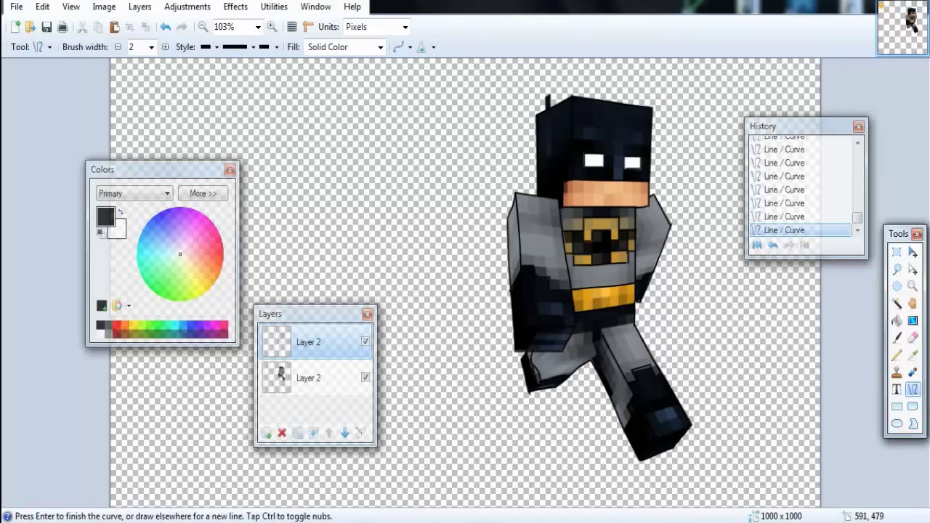
# Step: Check the linework with the character layer hidden and draw the slanted waist line between the belt and the legs
pyautogui.click(365, 377)
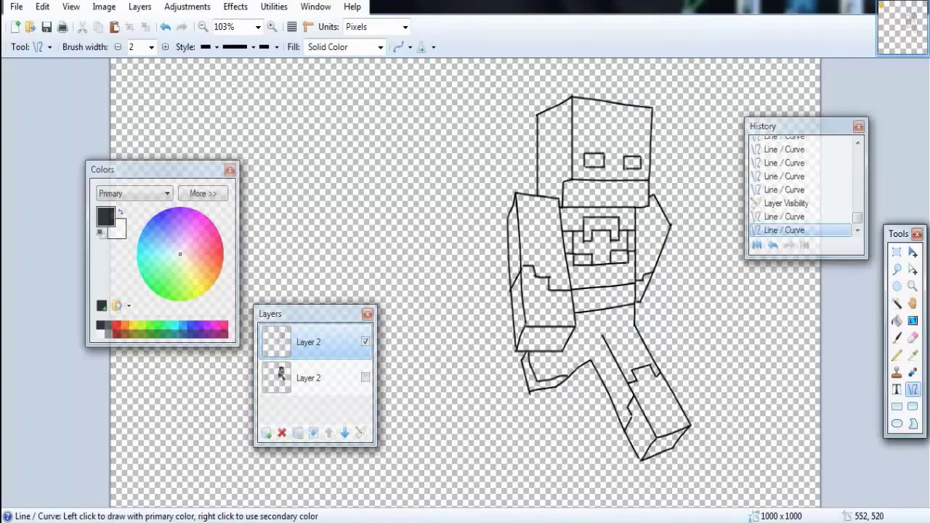
pyautogui.click(365, 376)
pyautogui.moveTo(616, 326); pyautogui.dragTo(634, 320)
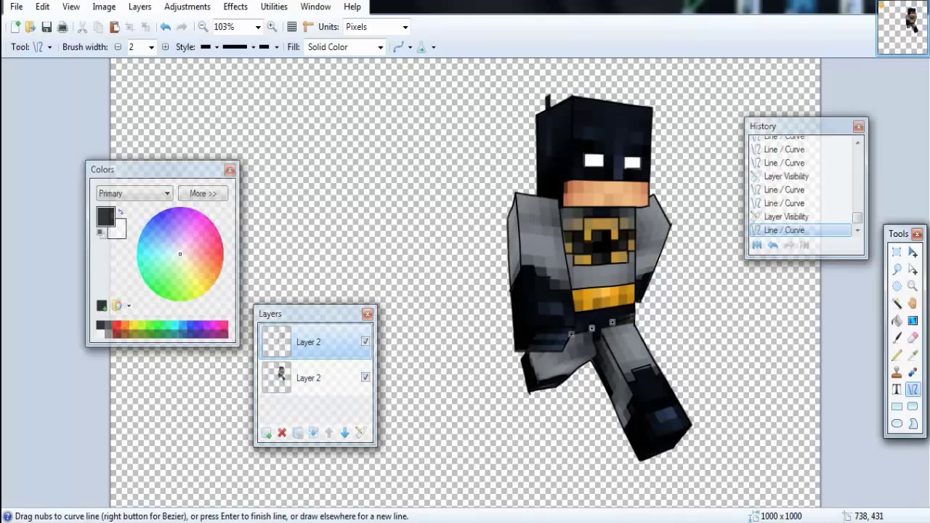
pyautogui.press('Return')
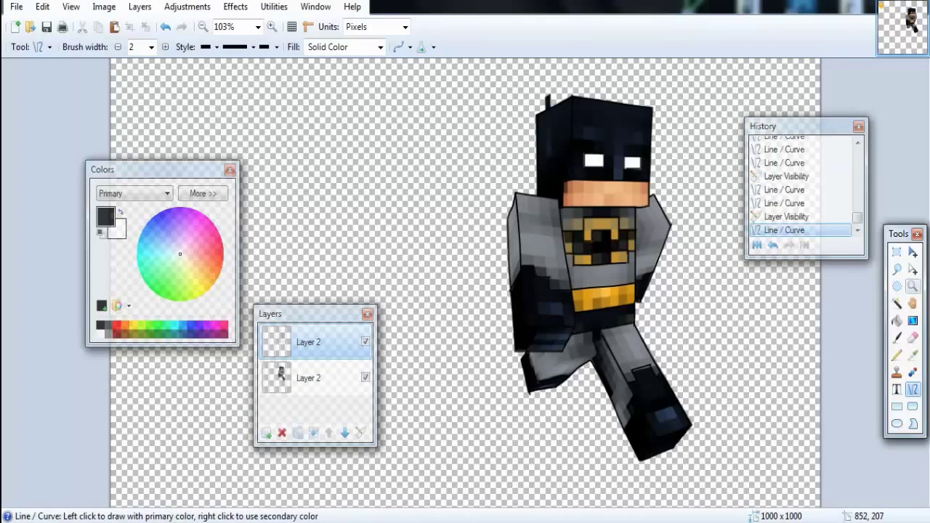
# Step: Outline the small ear on top of the head with lines
pyautogui.press('z')
pyautogui.moveTo(493, 69); pyautogui.dragTo(603, 124)
pyautogui.press('o')
pyautogui.moveTo(434, 312)
pyautogui.mouseDown()
pyautogui.moveTo(448, 261)
pyautogui.moveTo(472, 234)
pyautogui.mouseUp()
# Step: Select the whole linework on the upper layer, move it beside the coloured character and deselect it
pyautogui.press('z')
pyautogui.rightClick(798, 311)
pyautogui.hotkey('ctrl', 'b')
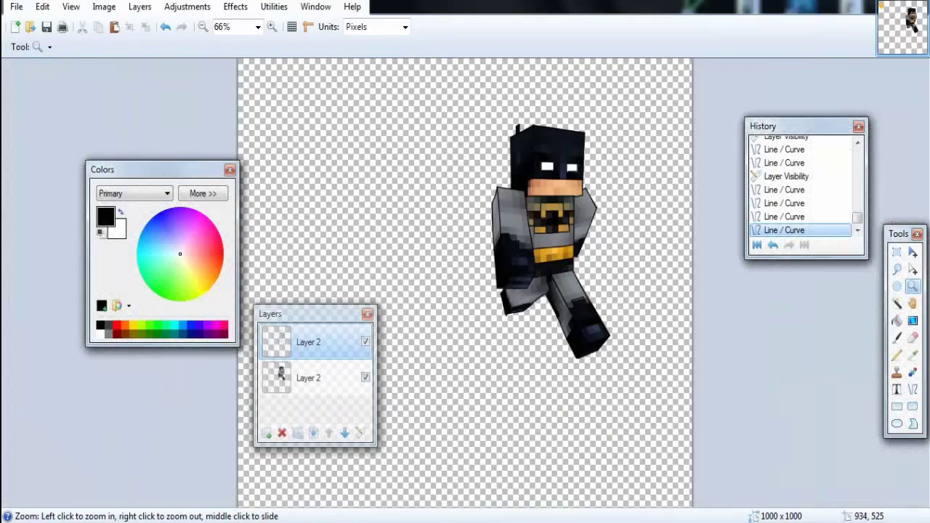
pyautogui.press('s')
pyautogui.click(365, 377)
pyautogui.click(365, 377)
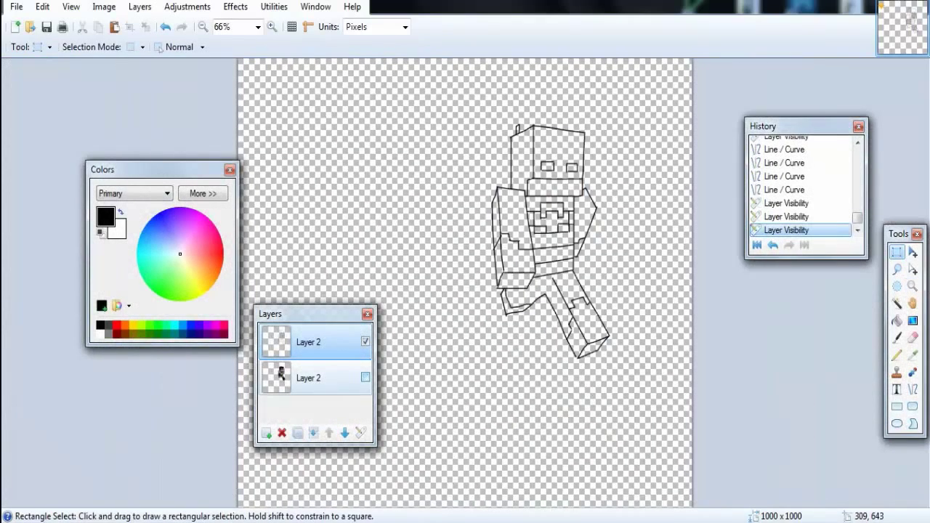
pyautogui.click(365, 377)
pyautogui.moveTo(411, 91); pyautogui.dragTo(659, 430)
pyautogui.press('m')
pyautogui.moveTo(560, 292)
pyautogui.mouseDown()
pyautogui.moveTo(423, 284)
pyautogui.moveTo(423, 263)
pyautogui.mouseUp()
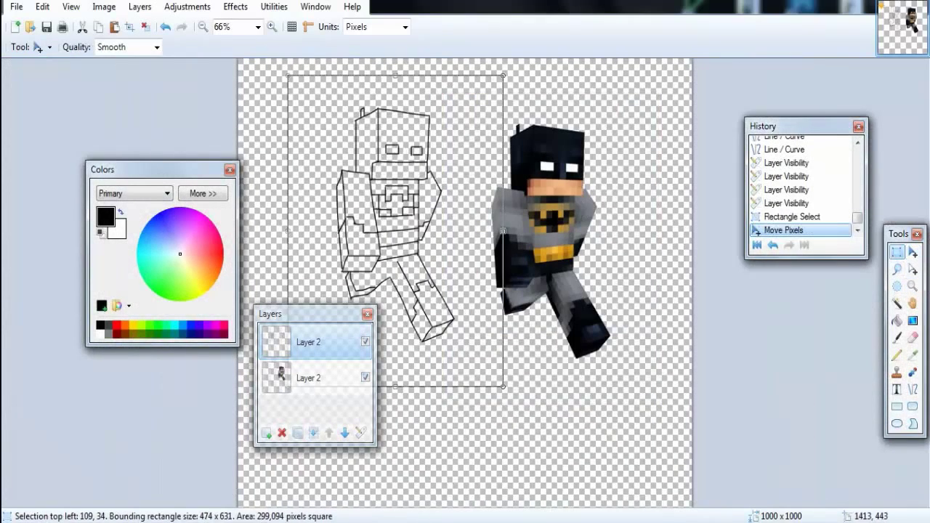
pyautogui.hotkey('ctrl', 'd')
# Step: Try a yellow Paint Bucket fill on the moved linework
pyautogui.press('f')
pyautogui.moveTo(291, 314); pyautogui.dragTo(287, 338)
pyautogui.click(134, 324)
pyautogui.click(625, 406)
pyautogui.hotkey('ctrl', 'z')
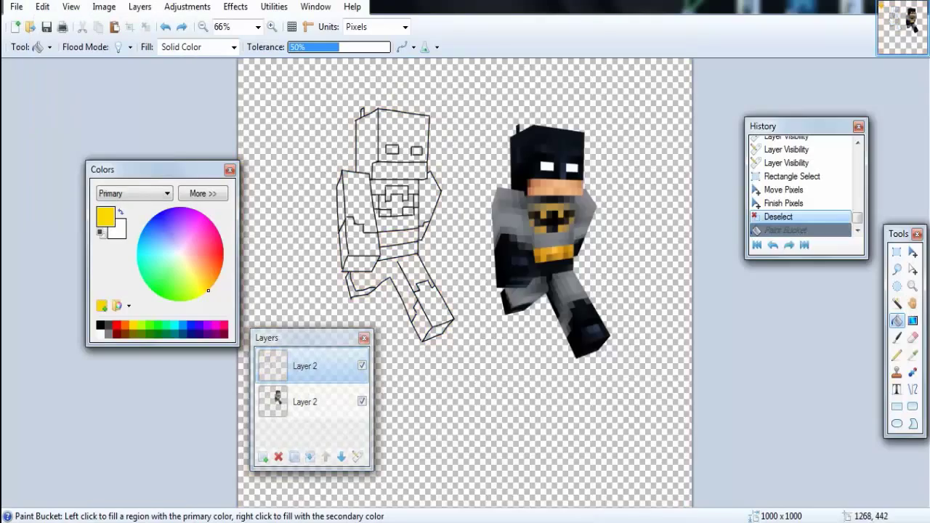
# Step: Close the gap in the torso line beside the belt with the Pencil and fill the belt with yellow
pyautogui.press('z')
pyautogui.click(419, 226)
pyautogui.click(419, 226)
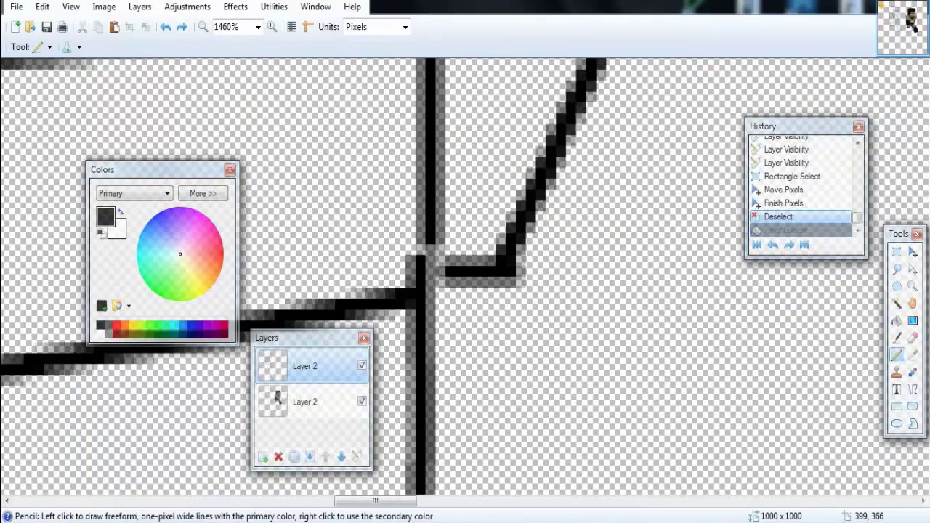
pyautogui.press('f')
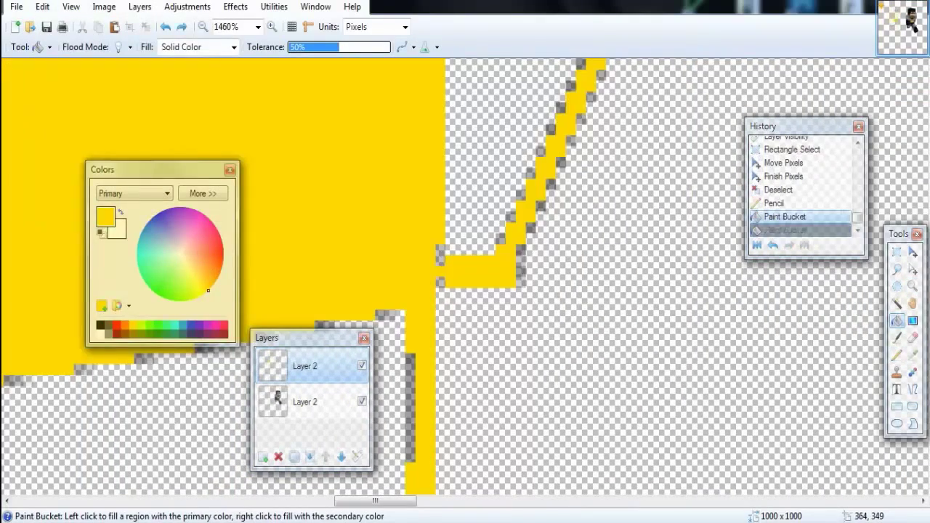
# Step: Fill the chest emblem's outer block next to the far arm with yellow
pyautogui.press('z')
pyautogui.hotkey('ctrl', '-')
pyautogui.hotkey('ctrl', '-')
pyautogui.hotkey('ctrl', '-')
pyautogui.hotkey('ctrl', '-')
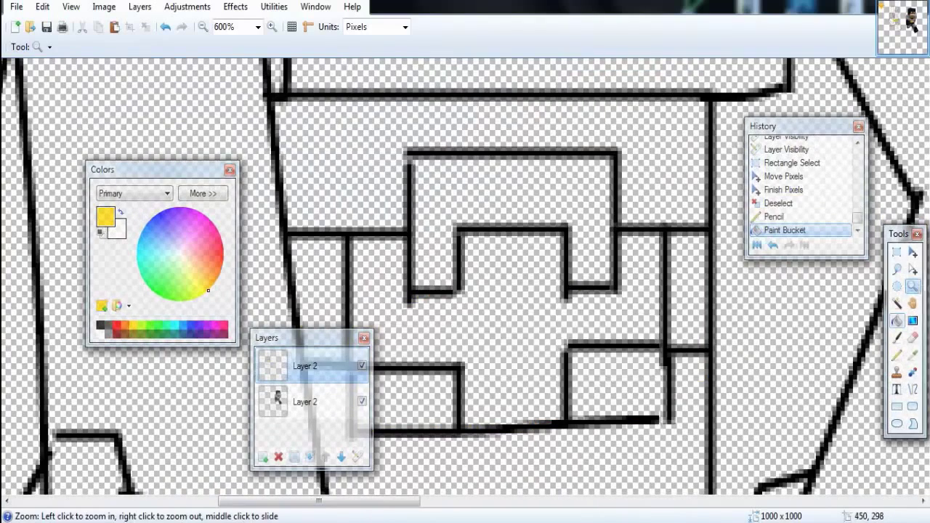
pyautogui.press('f')
pyautogui.click(686, 290)
pyautogui.click(683, 182)
pyautogui.hotkey('ctrl', 'z')
# Step: Close the corner gaps in the chest emblem's outlines with black Pencil pixels
pyautogui.press('o')
pyautogui.click(410, 155)
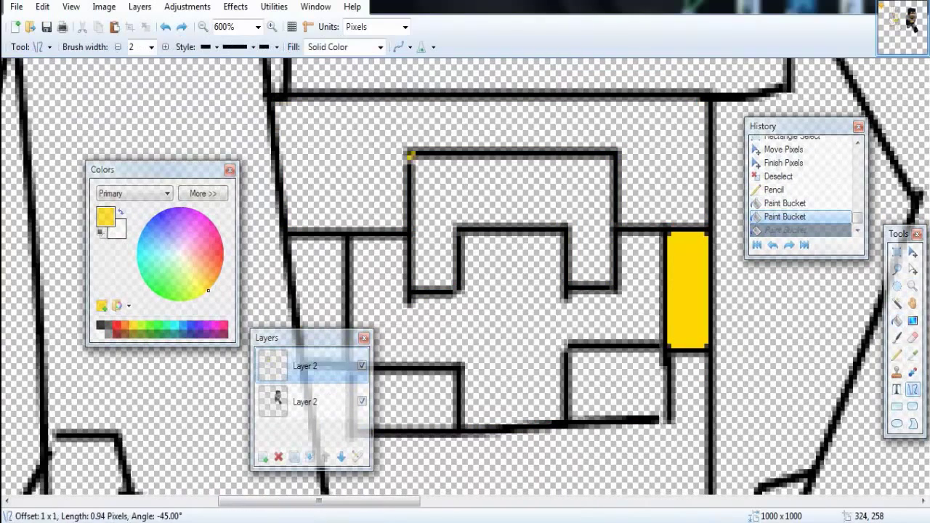
pyautogui.hotkey('alt', 'e')
pyautogui.press('Return')
pyautogui.press('p')
pyautogui.click(101, 325)
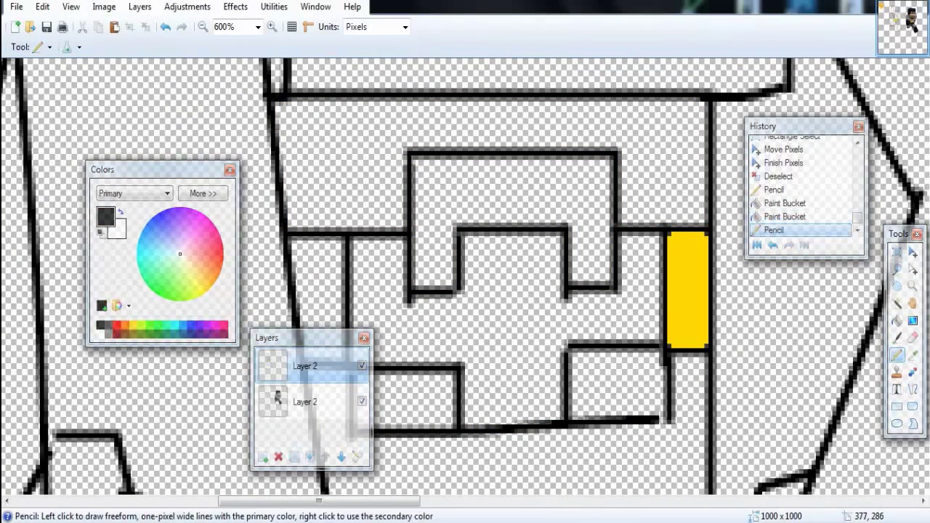
pyautogui.click(457, 292)
pyautogui.scroll(-3, 457, 292)
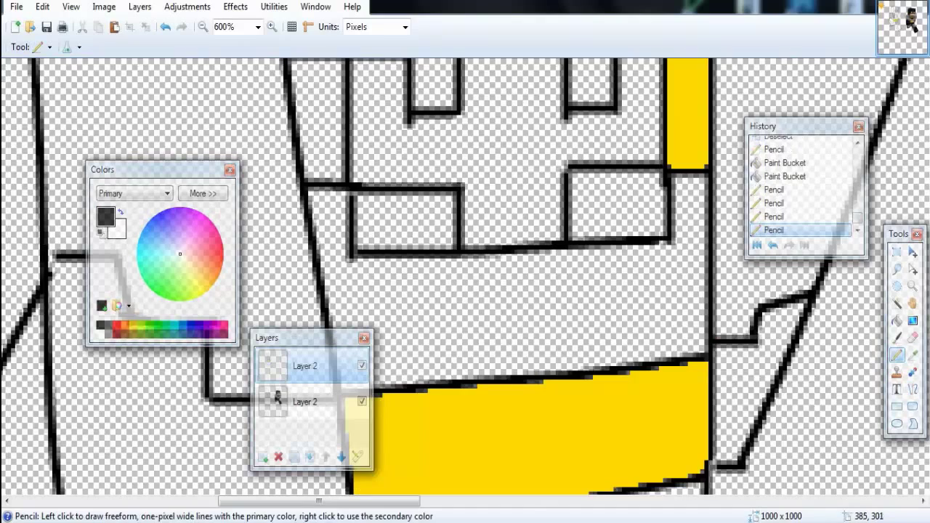
# Step: Fill the chest emblem's remaining outer, lower and upper blocks with yellow and the bat shape with black
pyautogui.scroll(2, 465, 276)
pyautogui.press('f')
pyautogui.click(618, 294)
pyautogui.hotkey('alt', 'e')
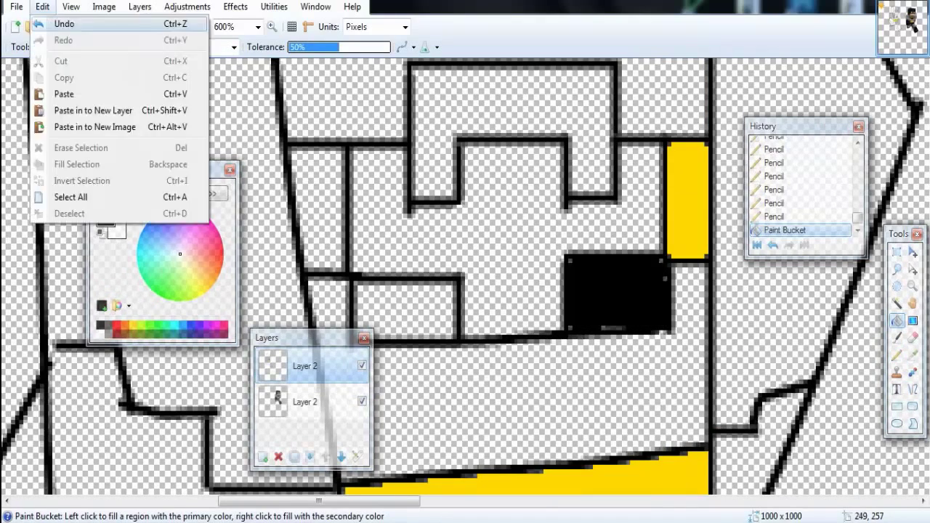
pyautogui.press('Return')
pyautogui.click(136, 328)
pyautogui.click(319, 211)
pyautogui.click(406, 305)
pyautogui.click(617, 291)
pyautogui.click(508, 94)
pyautogui.click(100, 324)
pyautogui.click(508, 232)
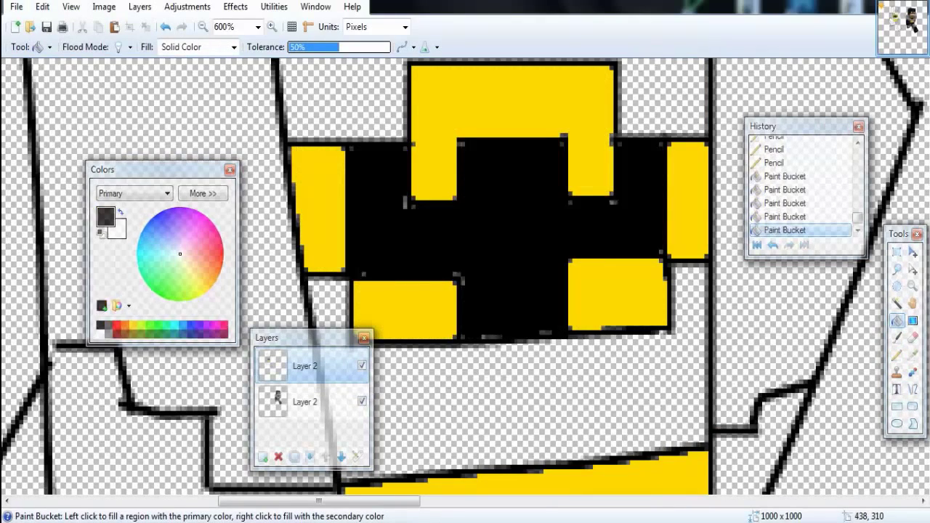
# Step: Try to fill the head of the linework with black
pyautogui.click(912, 286)
pyautogui.scroll(-4, 465, 276)
pyautogui.scroll(-4, 508, 272)
pyautogui.press('f')
pyautogui.click(365, 163)
pyautogui.hotkey('ctrl', 'z')
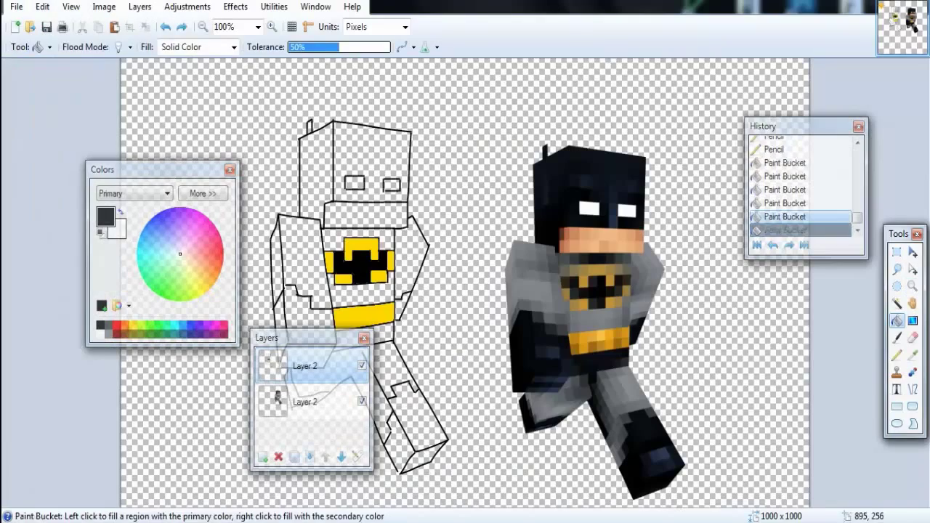
# Step: Close the corner gaps in both eye outlines with black Pencil pixels
pyautogui.press('z')
pyautogui.moveTo(327, 152); pyautogui.dragTo(418, 207)
pyautogui.press('p')
pyautogui.click(546, 366)
pyautogui.scroll(-2, 465, 276)
pyautogui.click(251, 260)
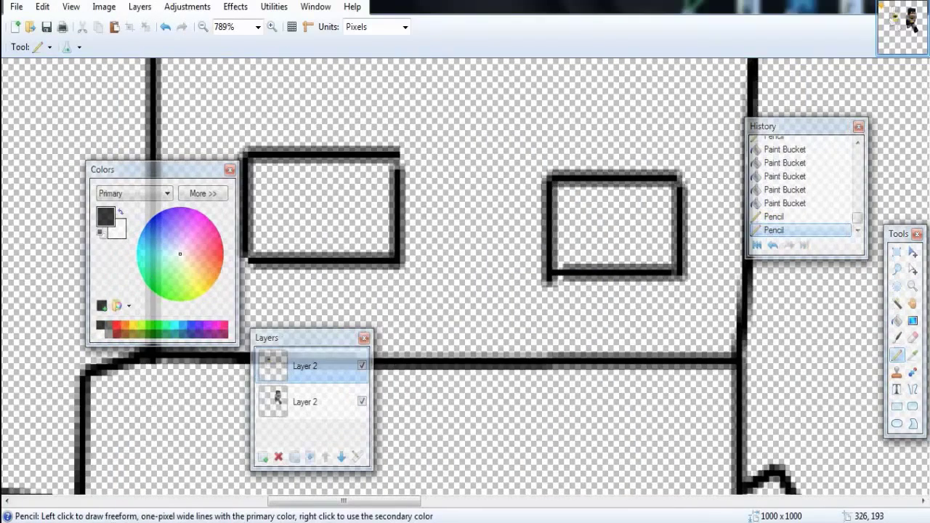
# Step: Fill the front and side of the mask with black and both eyes with white
pyautogui.press('f')
pyautogui.click(472, 109)
pyautogui.click(36, 218)
pyautogui.press('x')
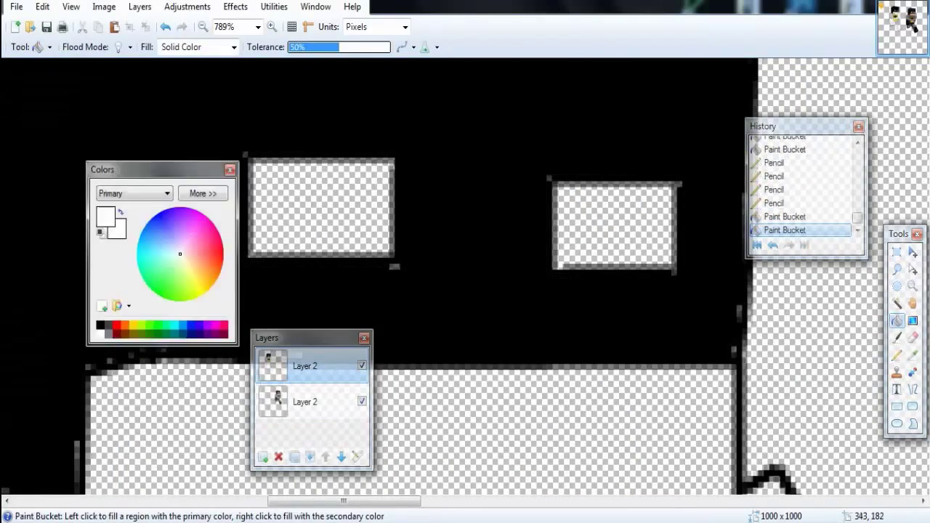
pyautogui.click(320, 207)
pyautogui.click(614, 225)
pyautogui.press('z')
pyautogui.scroll(-6, 465, 276)
pyautogui.press('x')
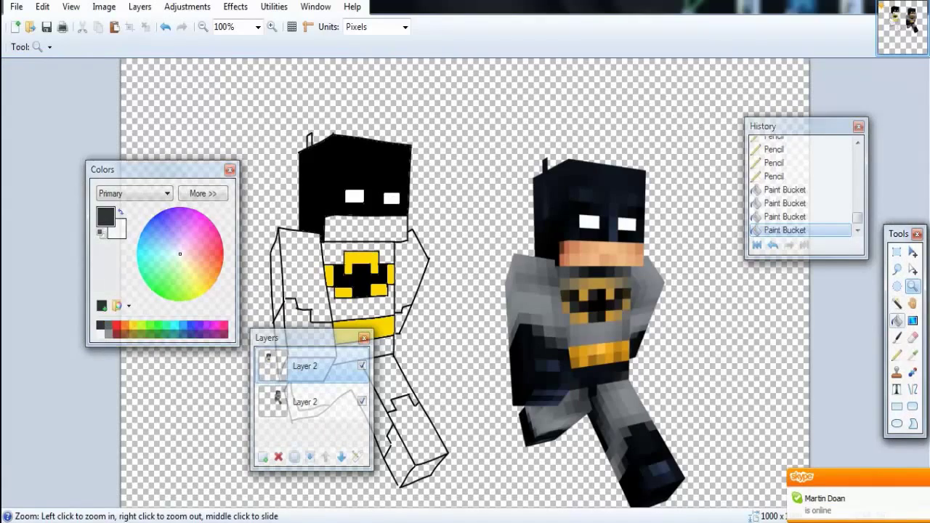
# Step: Close the gap in the extended leg's boot edge with the Pencil and fill the boot's front face with black
pyautogui.press('f')
pyautogui.scroll(-2, 465, 283)
pyautogui.click(394, 111)
pyautogui.press('z')
pyautogui.moveTo(342, 290); pyautogui.dragTo(480, 425)
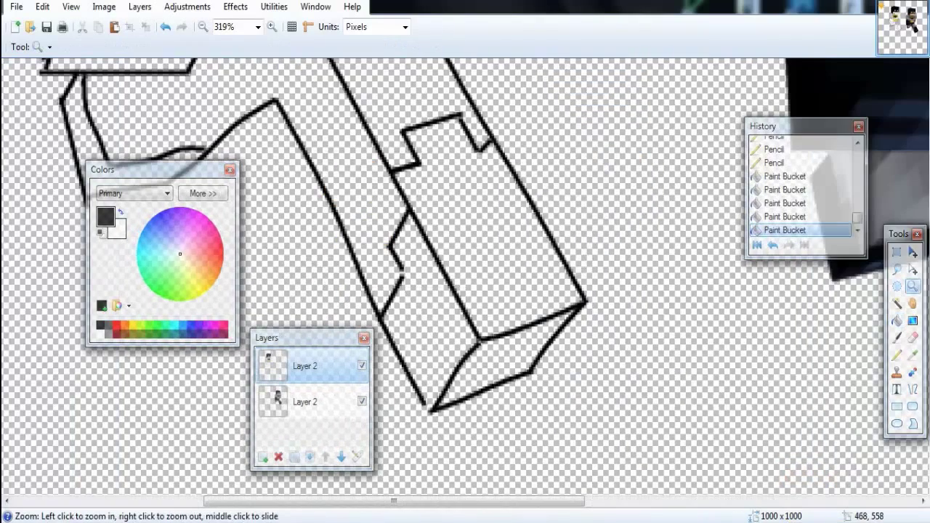
pyautogui.press('p')
pyautogui.click(401, 274)
pyautogui.press('f')
pyautogui.click(480, 218)
# Step: Try to fill the boot's remaining faces with black
pyautogui.click(654, 218)
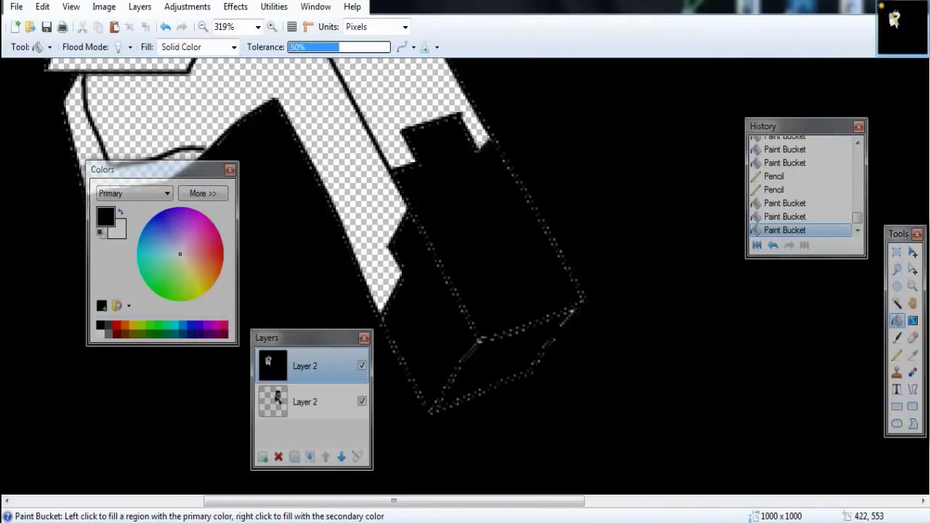
pyautogui.hotkey('ctrl', 'z')
pyautogui.hotkey('ctrl', 'z')
# Step: Close the gap at the boot's lowest corner with the Pencil and fill the boot's sole with black
pyautogui.click(427, 407)
pyautogui.press('f')
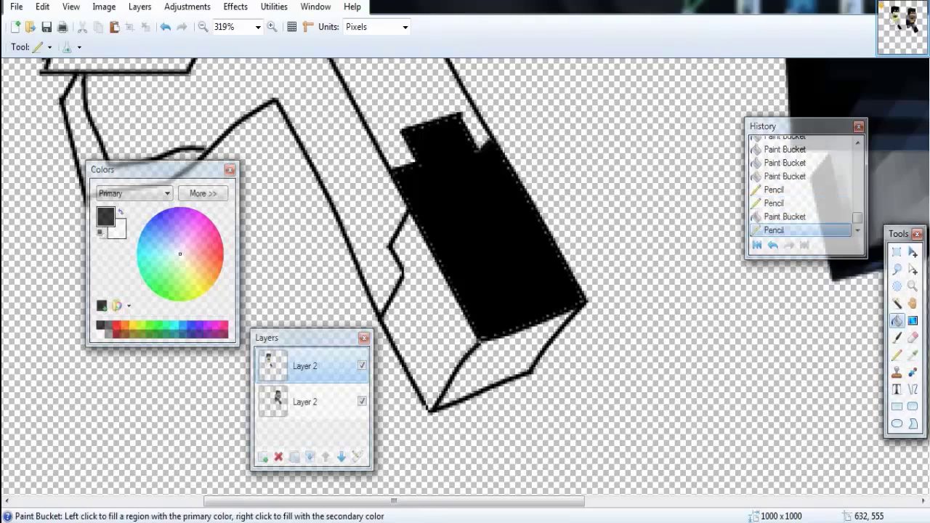
pyautogui.click(501, 363)
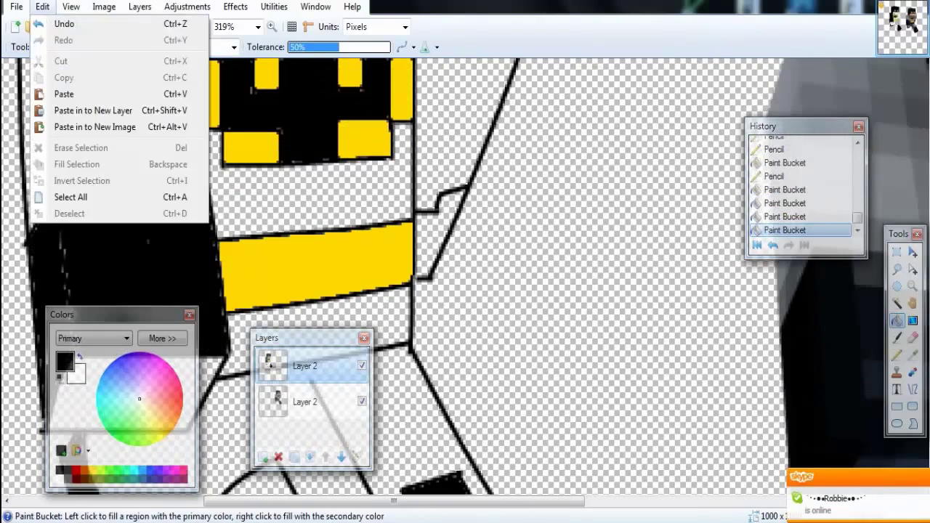
# Step: Close the outline gap at the far arm's glove with the Pencil and fill that glove with black
pyautogui.scroll(-3, 465, 276)
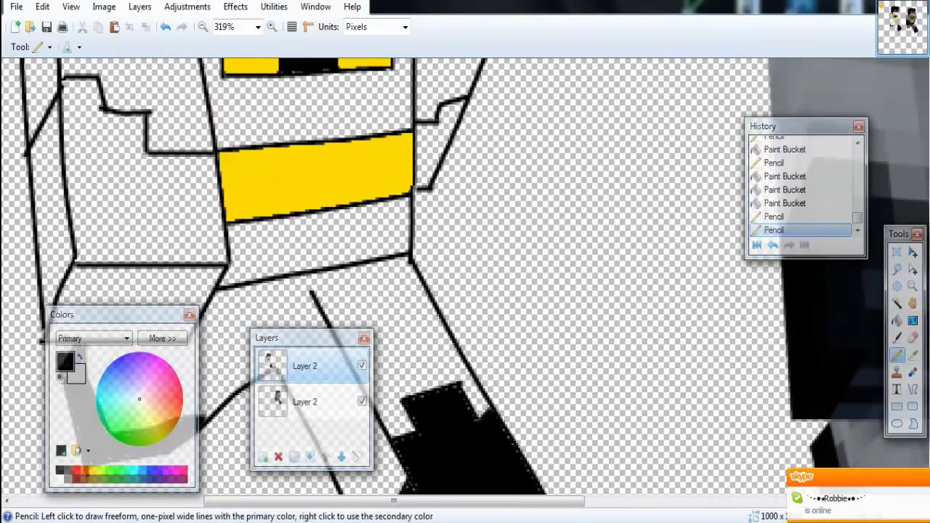
pyautogui.scroll(-3, 416, 281)
pyautogui.scroll(6, 416, 282)
pyautogui.click(416, 281)
pyautogui.press('f')
pyautogui.click(432, 232)
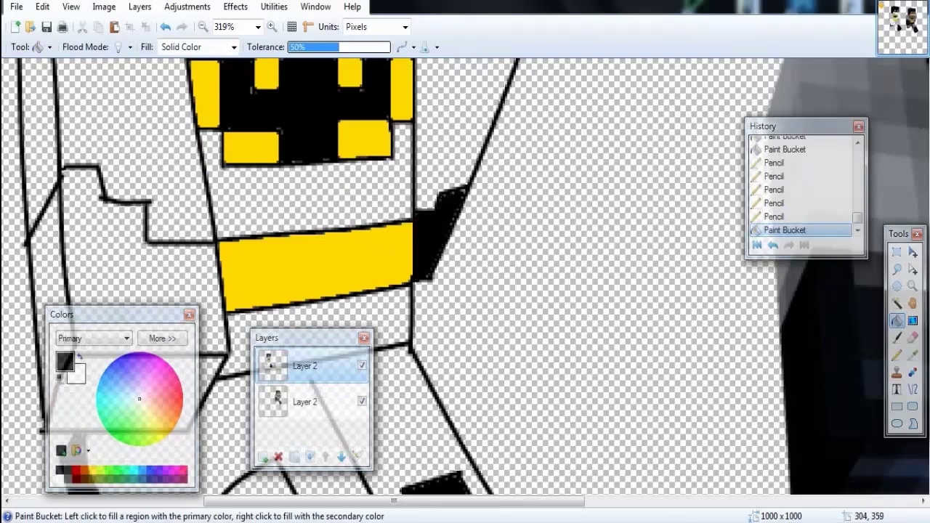
# Step: Fill the faces of the near arm's glove with black
pyautogui.click(145, 276)
pyautogui.scroll(-3, 465, 276)
pyautogui.click(131, 211)
pyautogui.scroll(2, 465, 276)
pyautogui.click(435, 422)
# Step: Set the primary colour to dark grey 282828 and fill the waist section below the belt with it
pyautogui.click(162, 337)
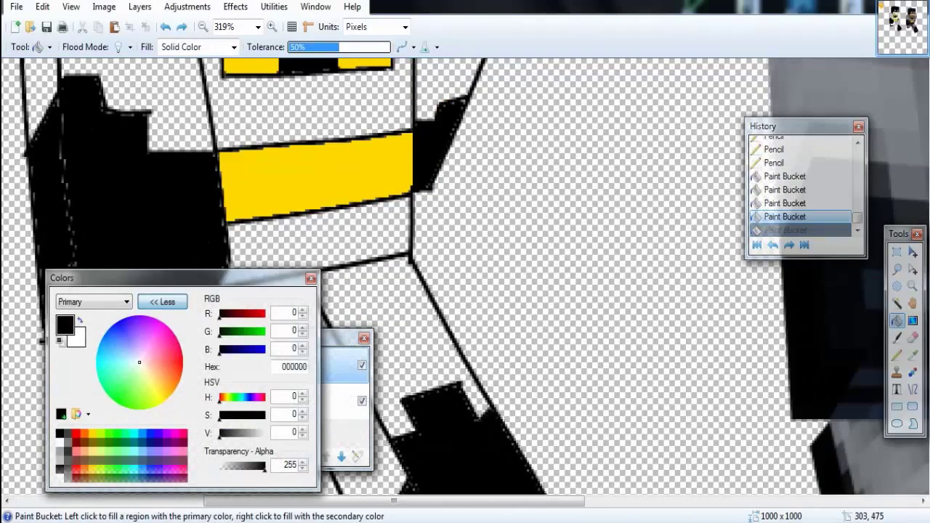
pyautogui.moveTo(221, 445); pyautogui.dragTo(227, 444)
pyautogui.click(320, 247)
# Step: Fill the suit's arms, torso and legs with grey 808080 and the exposed lower face with skin tone FFA970
pyautogui.press('z')
pyautogui.hotkey('ctrl', 'shift', 'a')
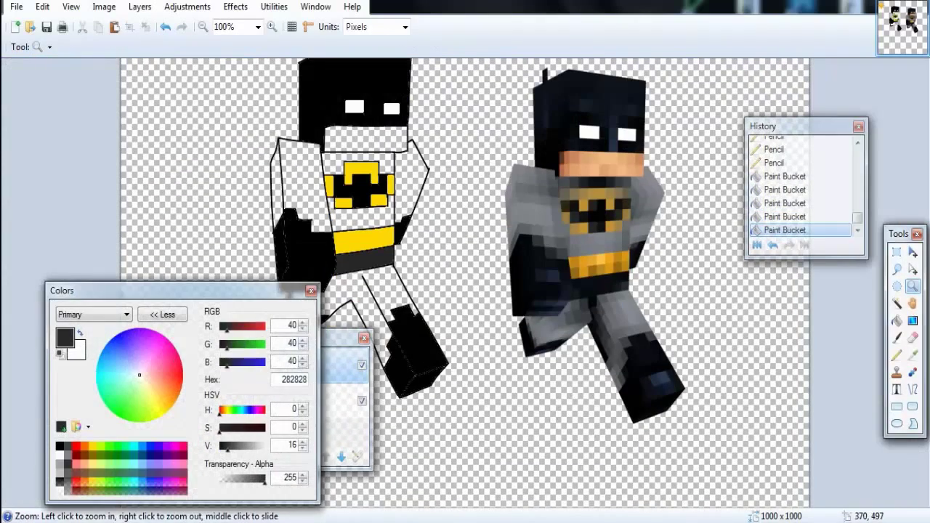
pyautogui.click(71, 454)
pyautogui.press('f')
pyautogui.click(348, 290)
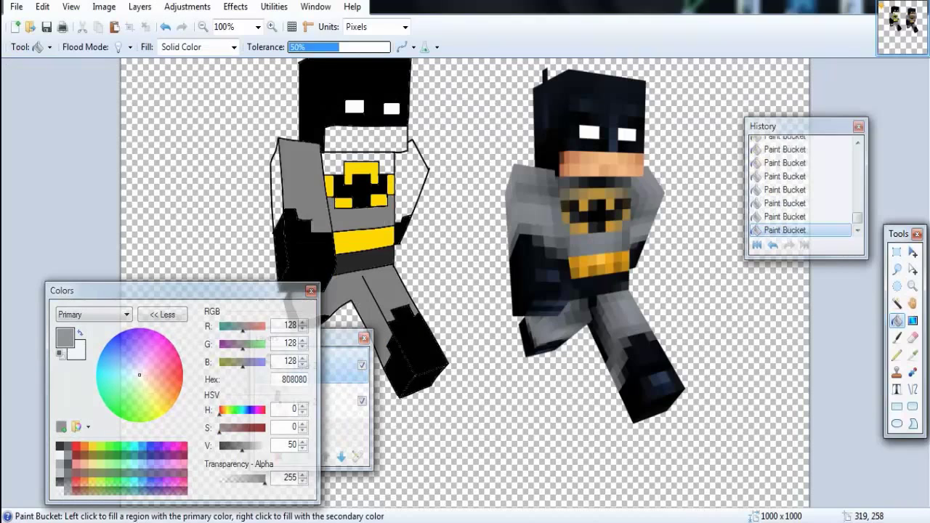
pyautogui.click(275, 189)
pyautogui.click(162, 385)
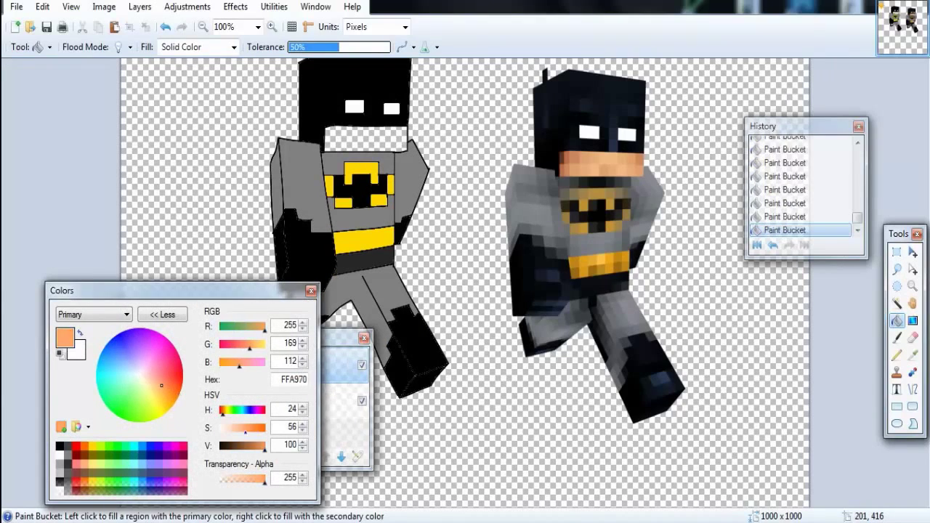
pyautogui.click(364, 138)
# Step: Erase stray outline pixels around the near glove and rear boot with a brush width of 2
pyautogui.press('z')
pyautogui.hotkey('ctrl', '-')
pyautogui.hotkey('ctrl', '-')
pyautogui.moveTo(385, 167); pyautogui.dragTo(465, 240)
pyautogui.press('e')
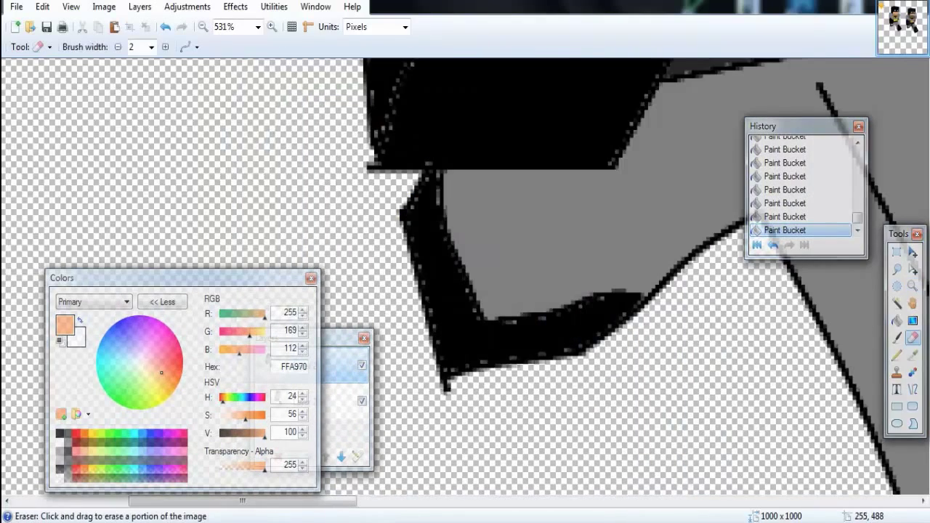
pyautogui.press('z')
pyautogui.hotkey('ctrl', '-')
pyautogui.hotkey('ctrl', '-')
pyautogui.hotkey('ctrl', '-')
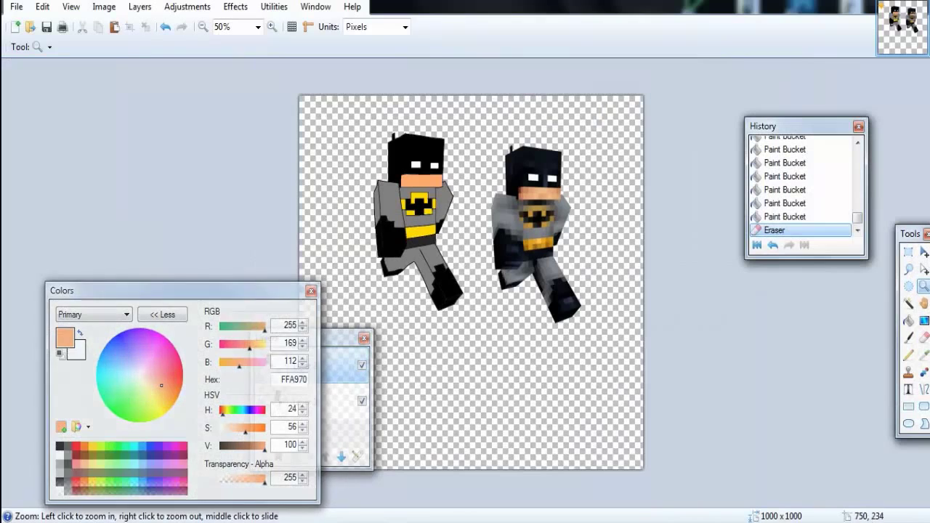
# Step: Delete the layer holding the original reference render and collapse the extended colour settings
pyautogui.click(342, 400)
pyautogui.click(279, 456)
pyautogui.press('s')
pyautogui.click(162, 314)
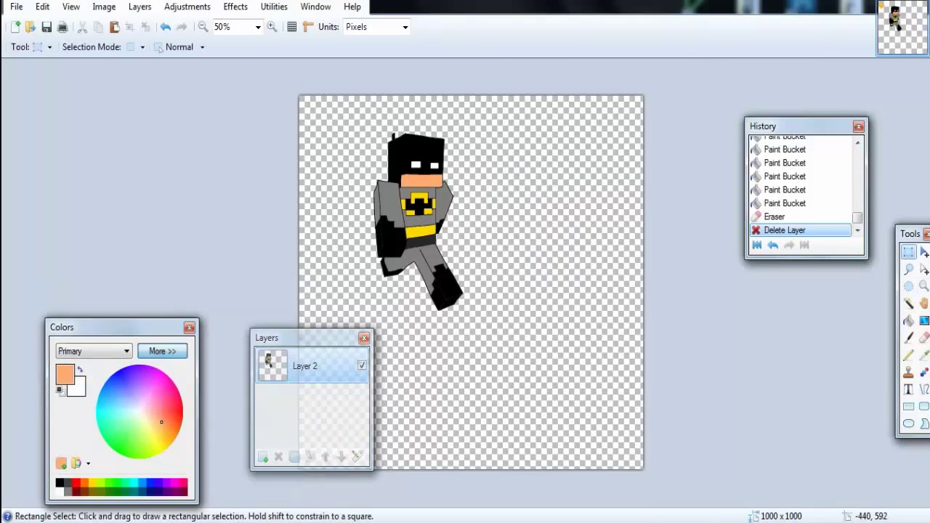
# Step: Select the traced Batman figure, move it to the lower centre of the canvas and deselect it
pyautogui.moveTo(349, 112); pyautogui.dragTo(488, 334)
pyautogui.press('m')
pyautogui.moveTo(421, 218); pyautogui.dragTo(452, 267)
pyautogui.moveTo(910, 234); pyautogui.dragTo(843, 276)
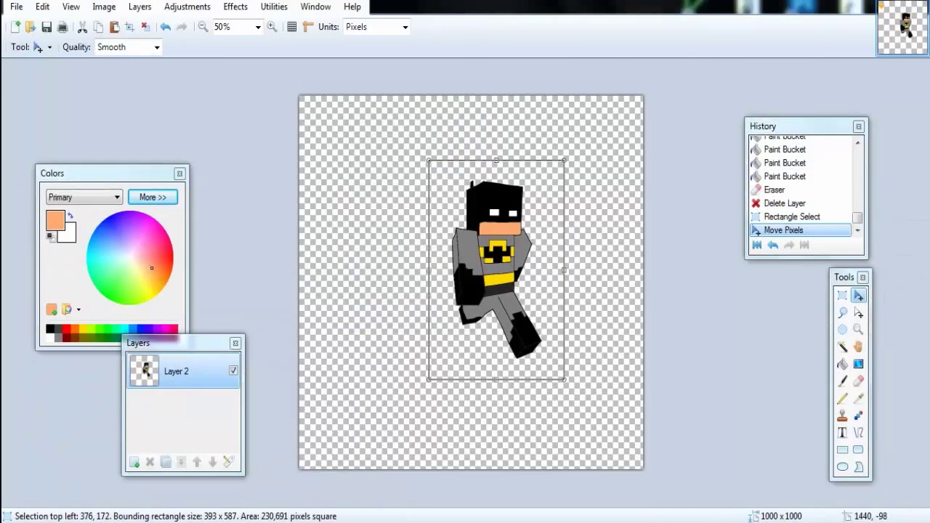
pyautogui.moveTo(465, 305); pyautogui.dragTo(464, 330)
pyautogui.hotkey('ctrl', 'd')
# Step: Add two empty layers, one beneath the character and one above it
pyautogui.press('s')
pyautogui.click(135, 462)
pyautogui.click(181, 462)
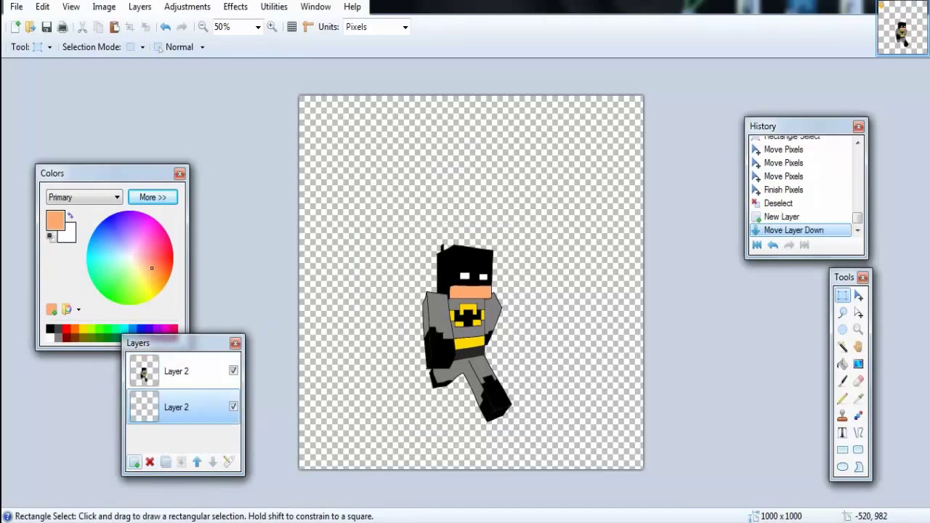
pyautogui.click(134, 462)
pyautogui.click(197, 461)
# Step: Add the white title MARKMAN123IFY above the character on the top layer in Feast of Flesh BB, size 108
pyautogui.press('t')
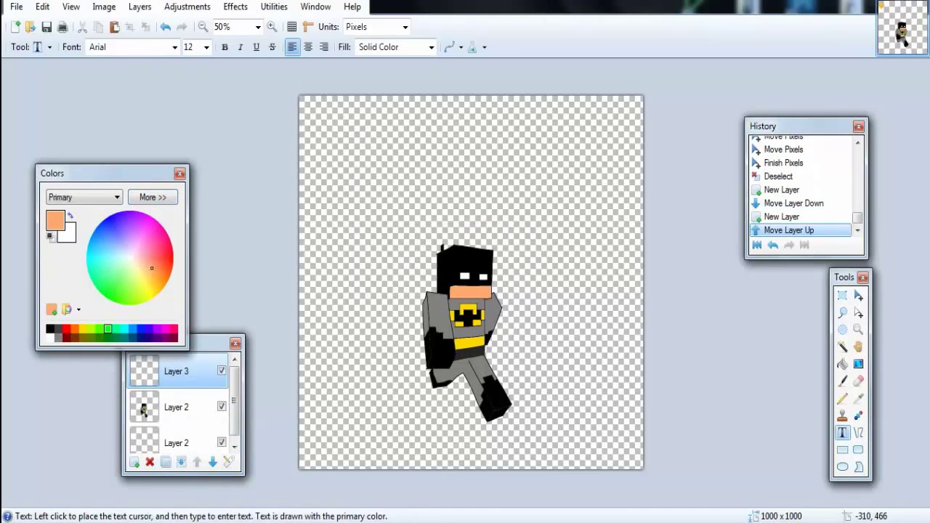
pyautogui.click(206, 46)
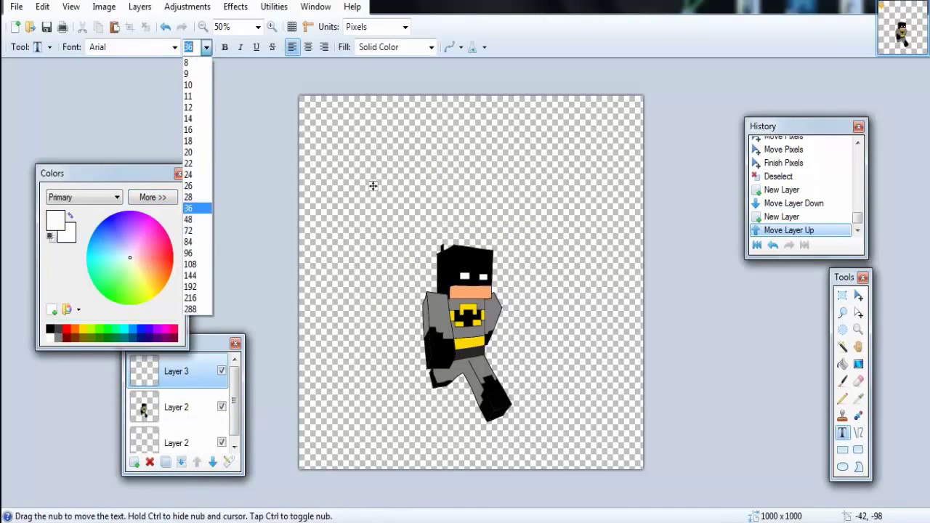
pyautogui.click(196, 206)
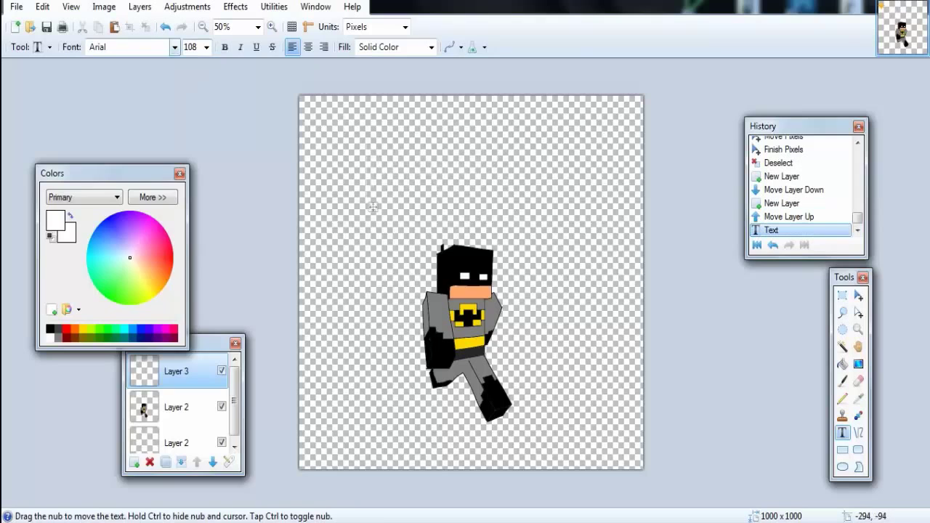
pyautogui.scroll(-10, 372, 207)
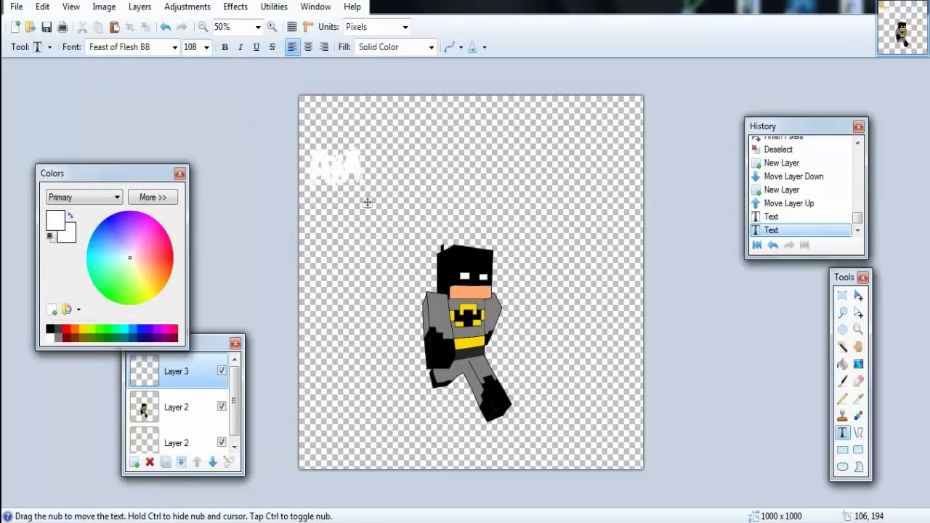
pyautogui.moveTo(603, 197); pyautogui.dragTo(614, 187)
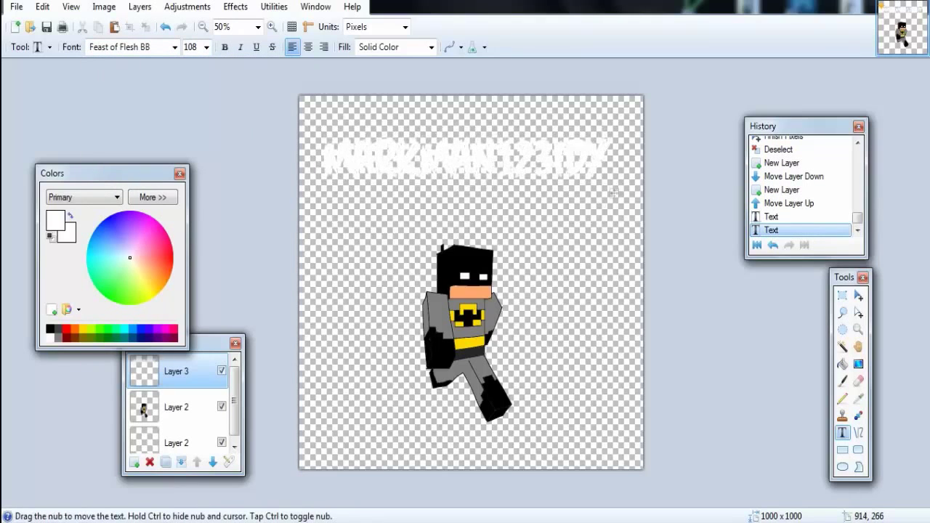
pyautogui.write('TFY')
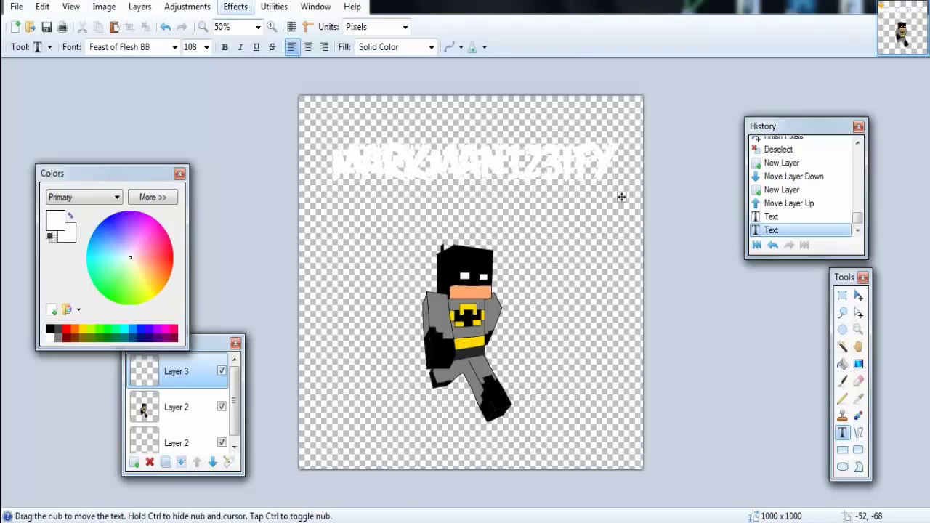
# Step: Apply the Outline Object effect to the title with width 2, softness 127 and purple colour 114, 8, 86
pyautogui.click(235, 7)
pyautogui.moveTo(312, 340)
pyautogui.click(450, 392)
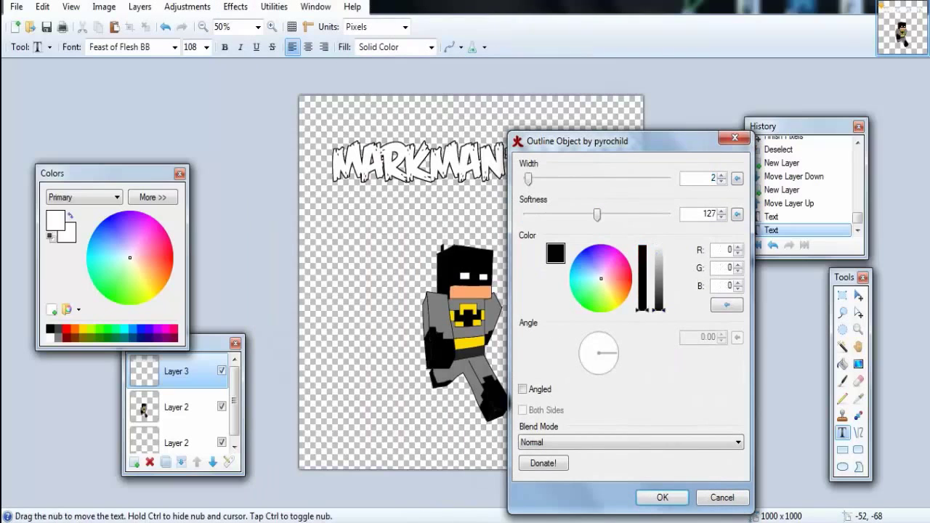
pyautogui.click(621, 253)
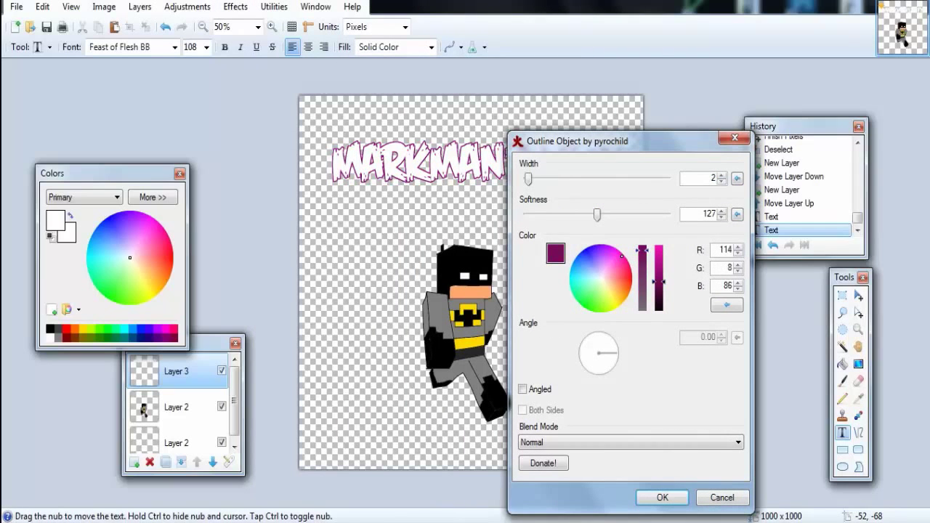
pyautogui.press('Return')
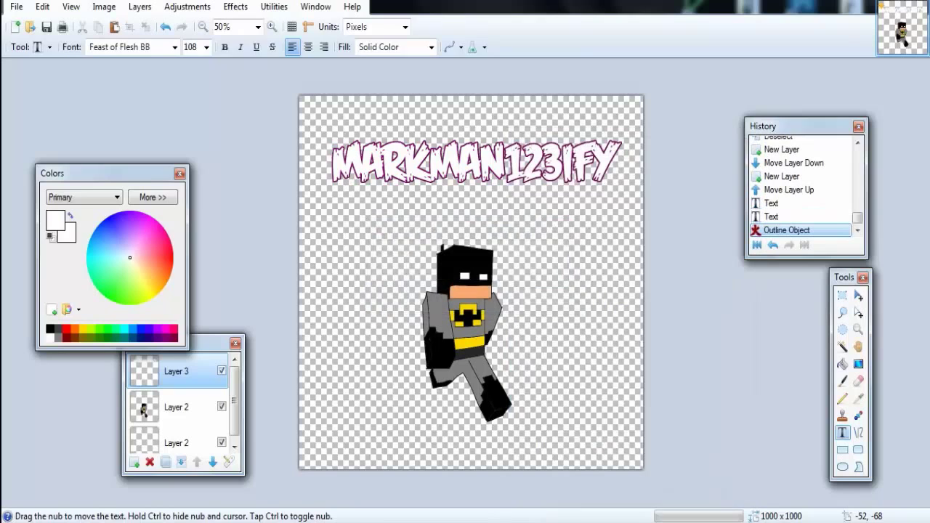
# Step: Fill all the title's letters with black
pyautogui.press('f')
pyautogui.click(50, 328)
pyautogui.click(363, 164)
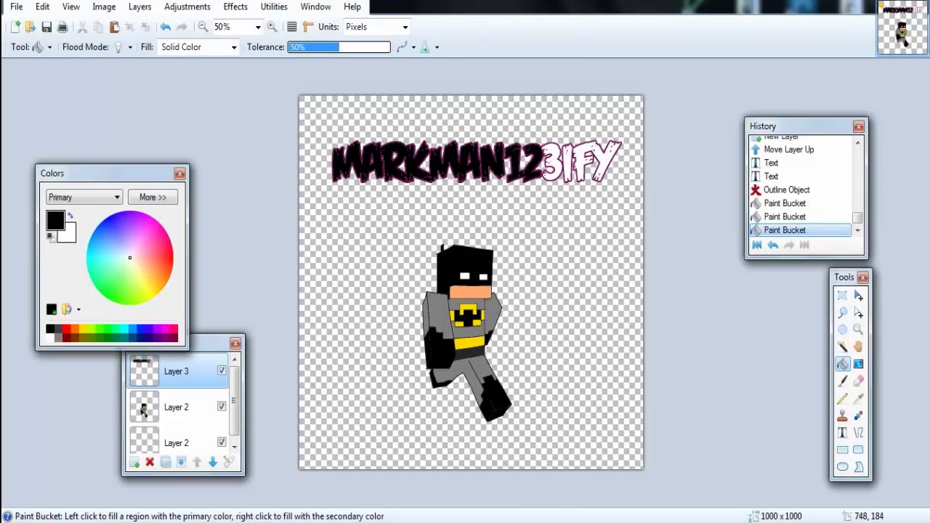
# Step: Select the title, move it slightly down and to the left, and deselect it
pyautogui.press('s')
pyautogui.moveTo(622, 120); pyautogui.dragTo(321, 185)
pyautogui.press('m')
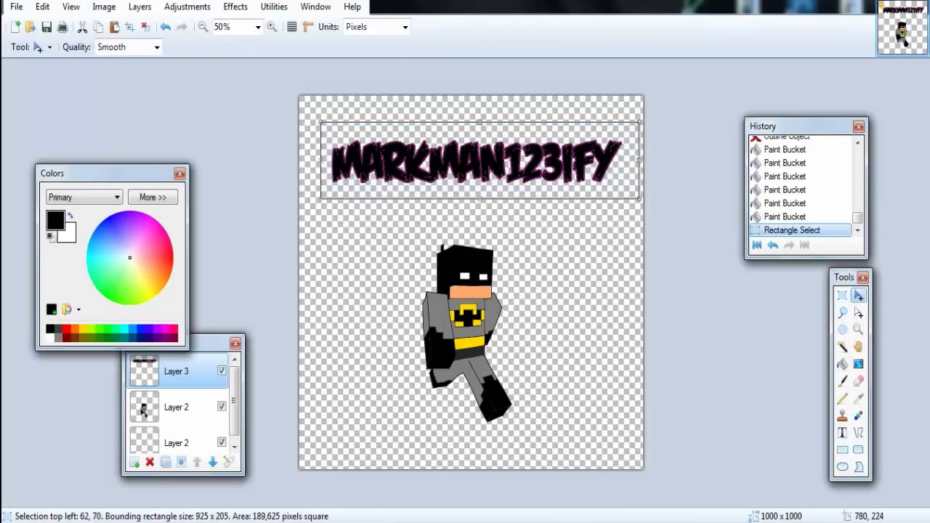
pyautogui.moveTo(472, 156); pyautogui.dragTo(462, 167)
pyautogui.press('s')
pyautogui.hotkey('ctrl', 'd')
# Step: Repeat the Outline Object effect on the title and centre the title horizontally on the canvas
pyautogui.hotkey('ctrl', 'f')
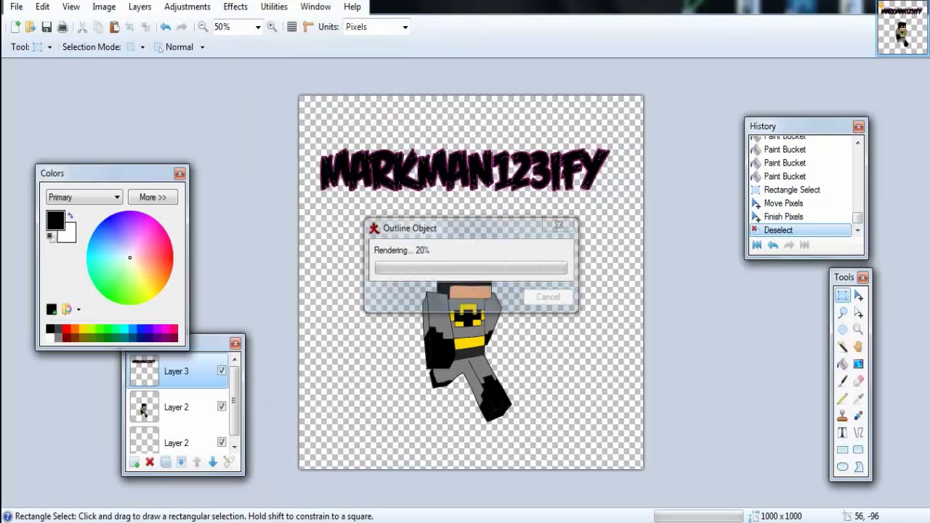
pyautogui.moveTo(649, 123); pyautogui.dragTo(308, 205)
pyautogui.press('m')
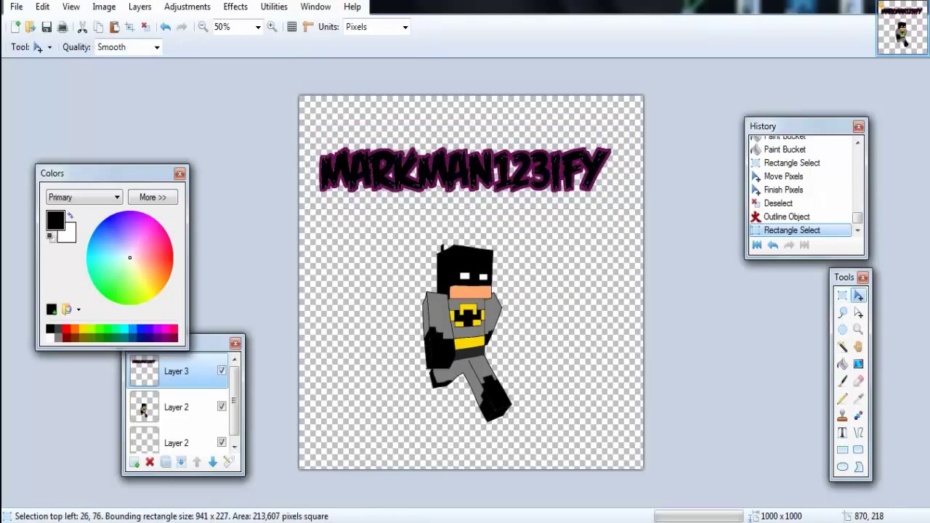
pyautogui.moveTo(652, 175); pyautogui.dragTo(660, 181)
pyautogui.hotkey('ctrl', 'd')
pyautogui.hotkey('ctrl', 'a')
pyautogui.moveTo(616, 217); pyautogui.dragTo(697, 177)
pyautogui.hotkey('ctrl', 'd')
pyautogui.press('s')
# Step: Fill the bottom layer with a vertical linear gradient from black at the top to dark purple at the bottom
pyautogui.click(174, 442)
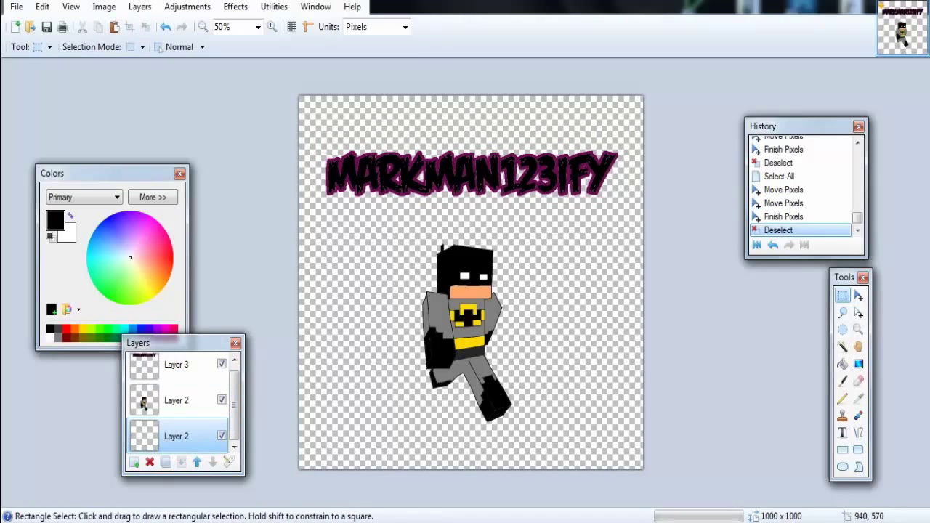
pyautogui.moveTo(116, 173); pyautogui.dragTo(126, 121)
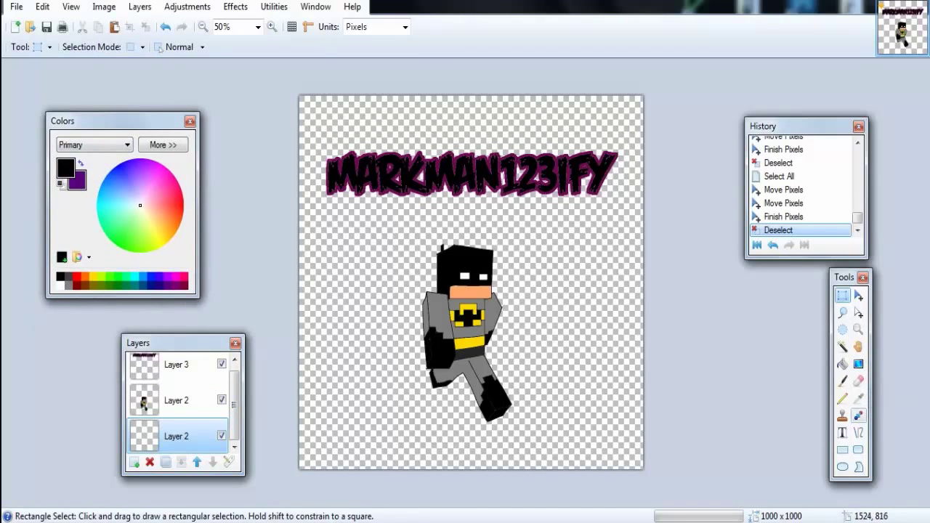
pyautogui.press('g')
pyautogui.moveTo(465, 255); pyautogui.dragTo(458, 426)
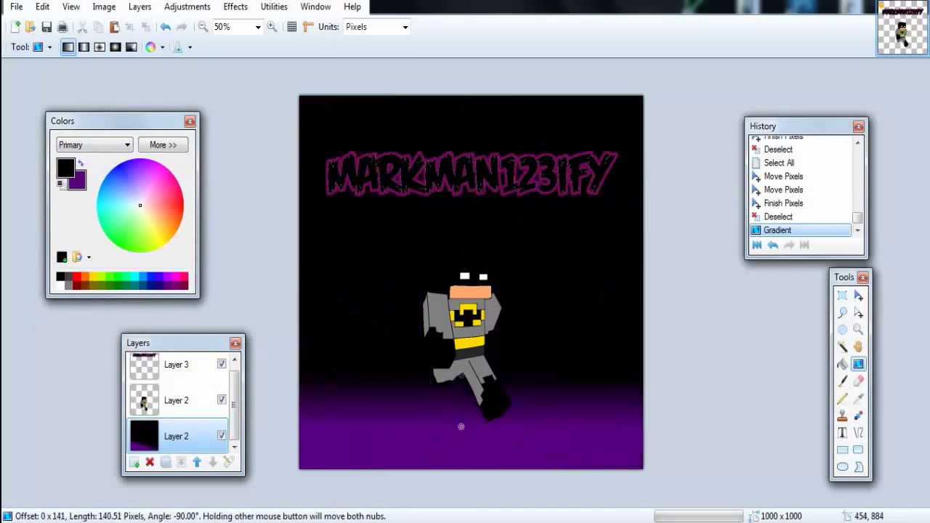
pyautogui.moveTo(460, 373); pyautogui.dragTo(470, 207)
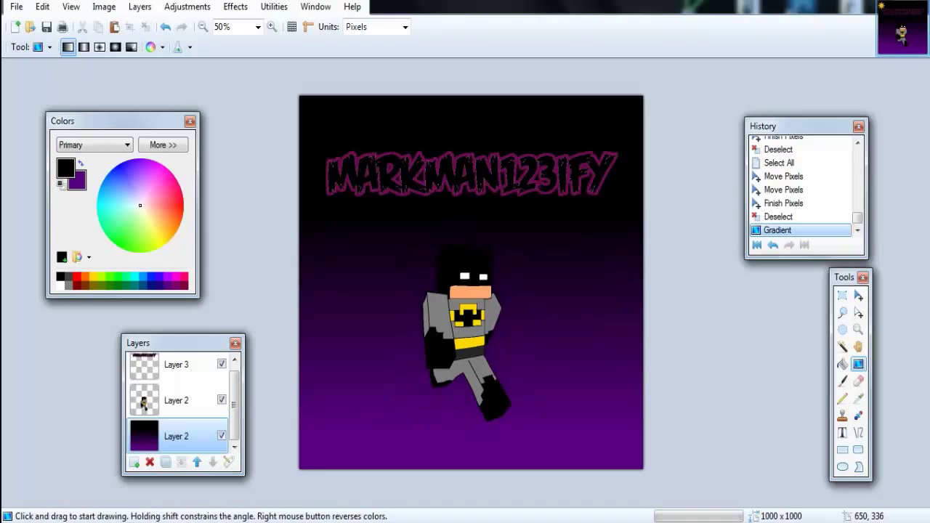
pyautogui.press('s')
pyautogui.moveTo(374, 220); pyautogui.dragTo(543, 436)
pyautogui.press('m')
pyautogui.moveTo(525, 370); pyautogui.dragTo(558, 305)
pyautogui.click(778, 202)
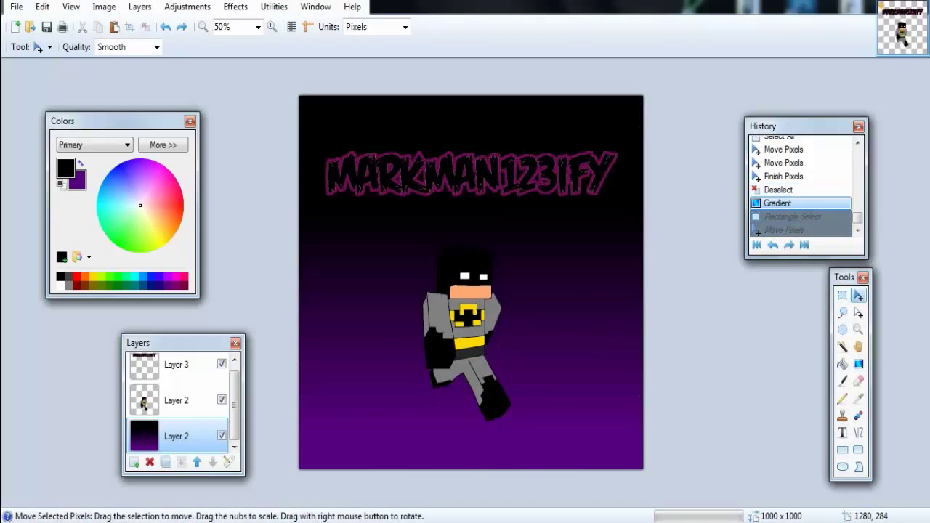
# Step: Select the Batman figure on its own layer and move it to the canvas's left side
pyautogui.click(175, 400)
pyautogui.press('s')
pyautogui.moveTo(398, 229); pyautogui.dragTo(581, 423)
pyautogui.press('m')
pyautogui.moveTo(494, 327); pyautogui.dragTo(388, 332)
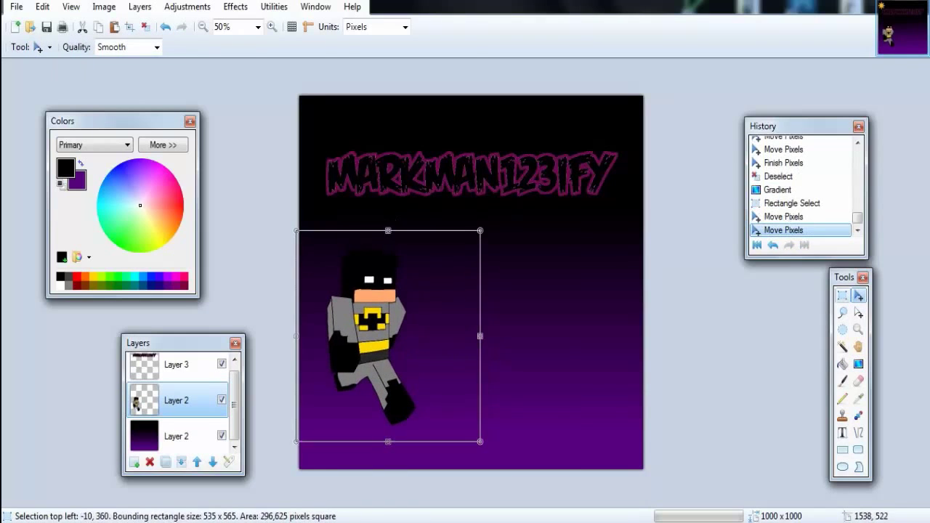
pyautogui.press('s')
# Step: Add the centred black caption "DID YOU SNEEZE? OH WAIT THAT WAS ME :D MARKMAN123IFY" beside the character at size 48
pyautogui.press('t')
pyautogui.click(197, 47)
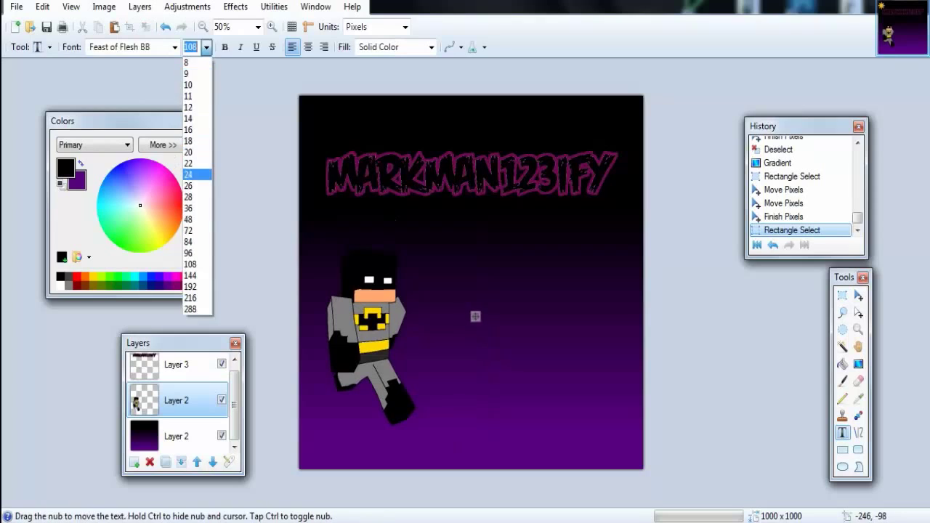
pyautogui.click(195, 195)
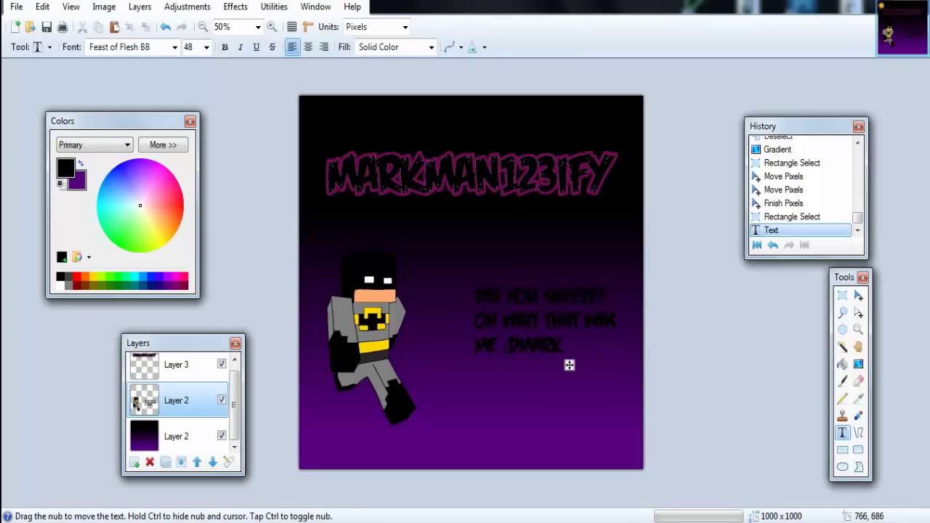
pyautogui.moveTo(640, 364); pyautogui.dragTo(614, 373)
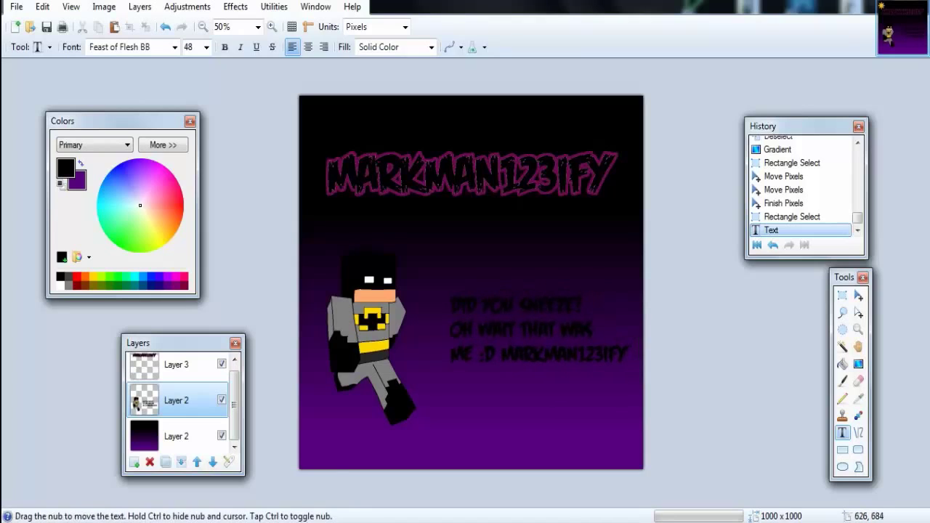
pyautogui.press('s')
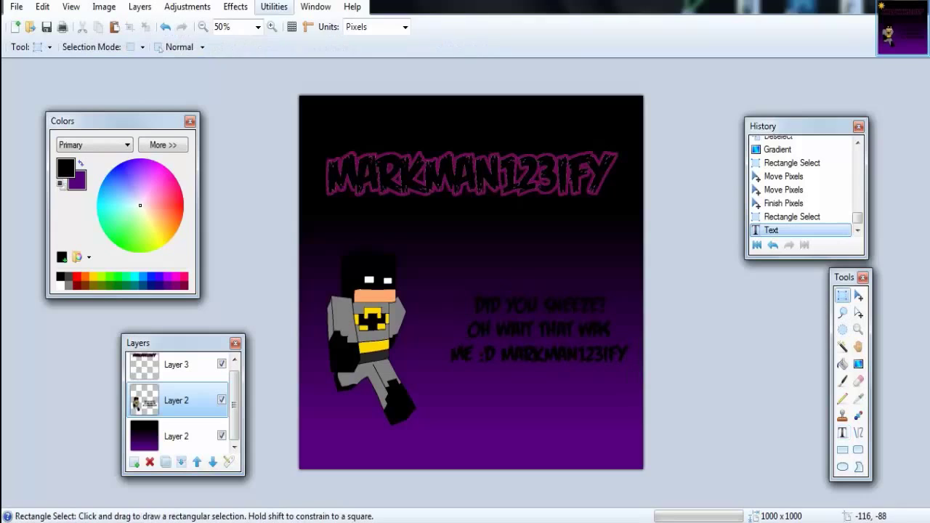
# Step: Cut the caption from the character's layer and paste it onto a new layer of its own
pyautogui.click(234, 7)
pyautogui.click(353, 371)
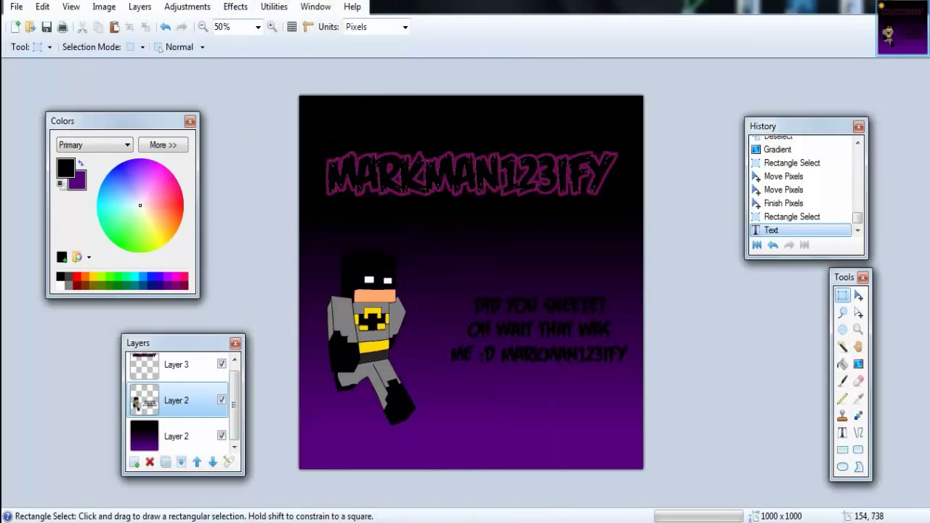
pyautogui.moveTo(427, 266); pyautogui.dragTo(635, 391)
pyautogui.hotkey('ctrl', 'x')
pyautogui.hotkey('ctrl', 'shift', 'n')
pyautogui.hotkey('ctrl', 'v')
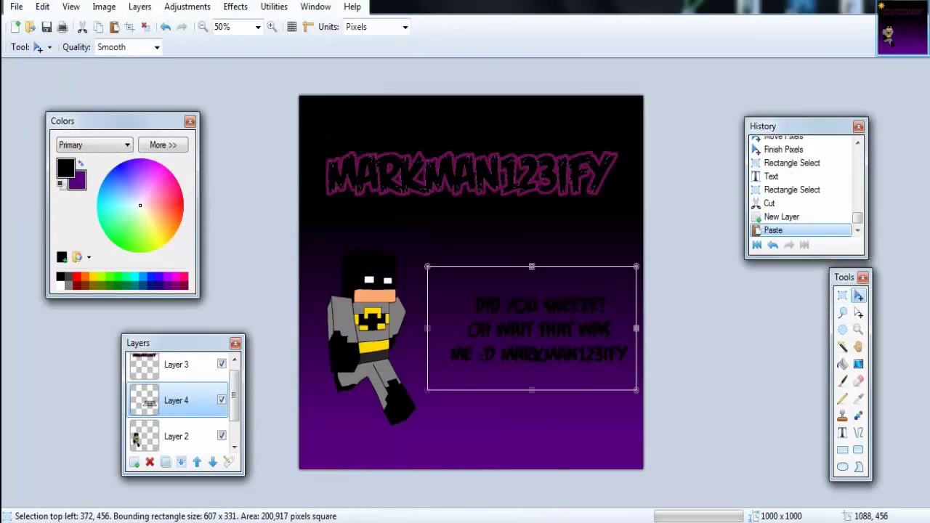
pyautogui.hotkey('ctrl', 'd')
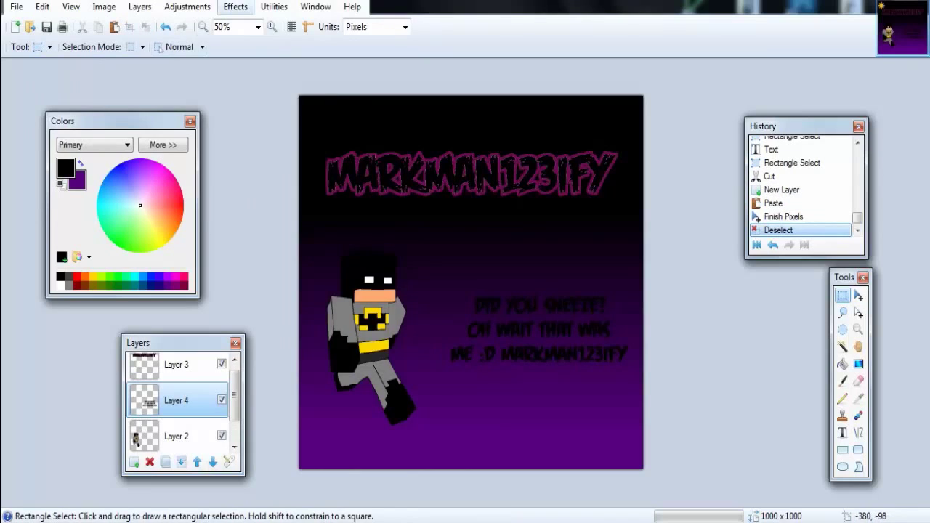
# Step: Outline the caption with a near-white Outline Object effect at width 3 and softness 127
pyautogui.click(235, 6)
pyautogui.moveTo(331, 361)
pyautogui.click(467, 380)
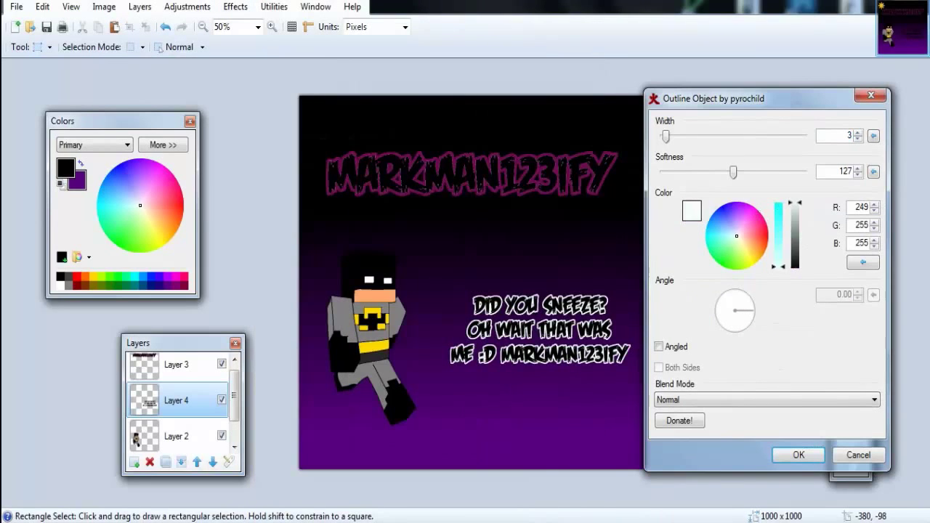
pyautogui.click(798, 454)
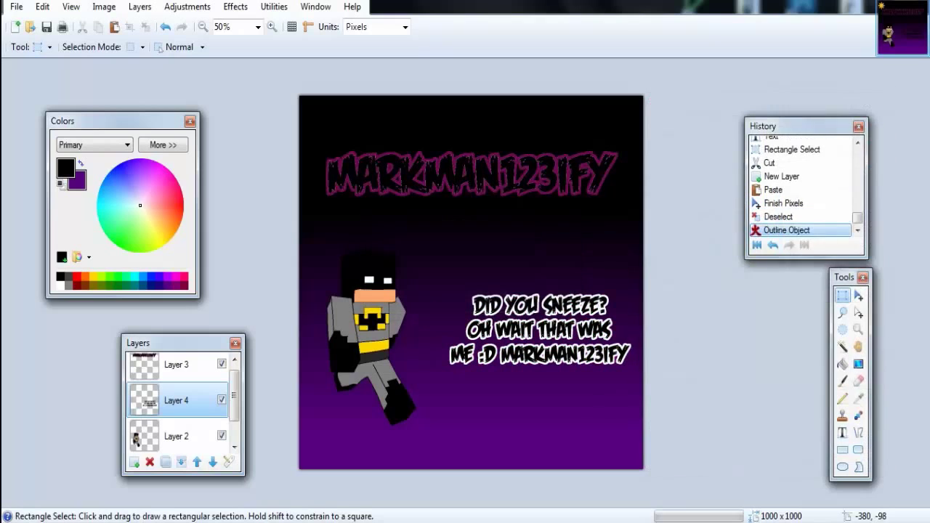
# Step: Merge the title's layer down into the caption's layer and apply a Glow effect to the combined text
pyautogui.click(175, 364)
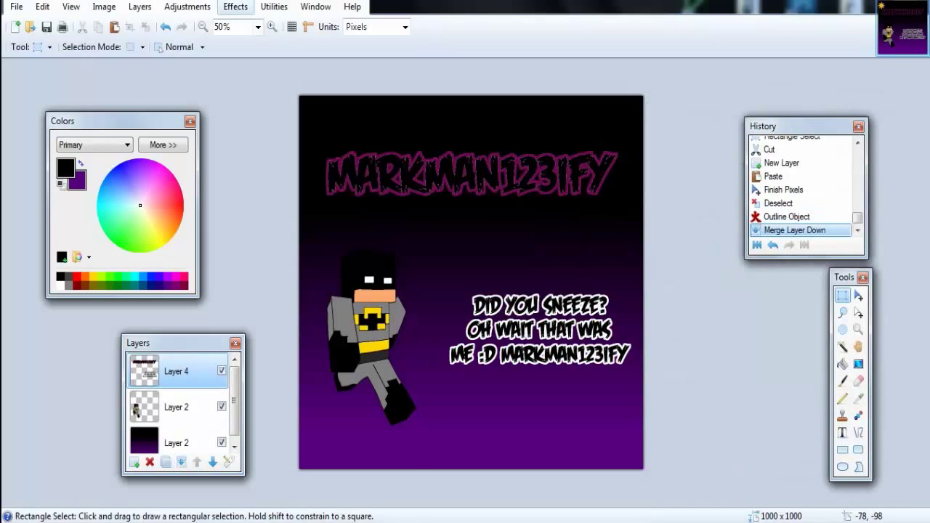
pyautogui.click(235, 6)
pyautogui.moveTo(289, 394)
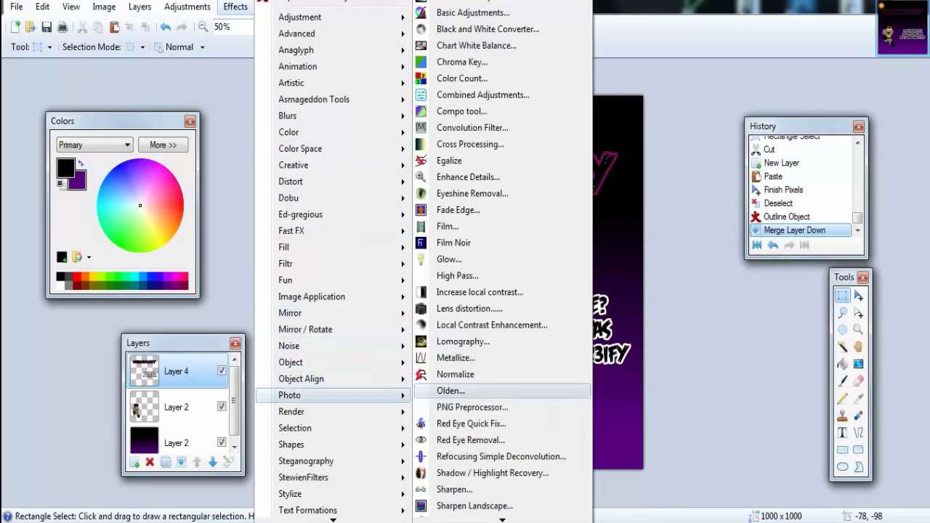
pyautogui.click(449, 259)
pyautogui.moveTo(498, 191); pyautogui.dragTo(598, 224)
pyautogui.click(649, 376)
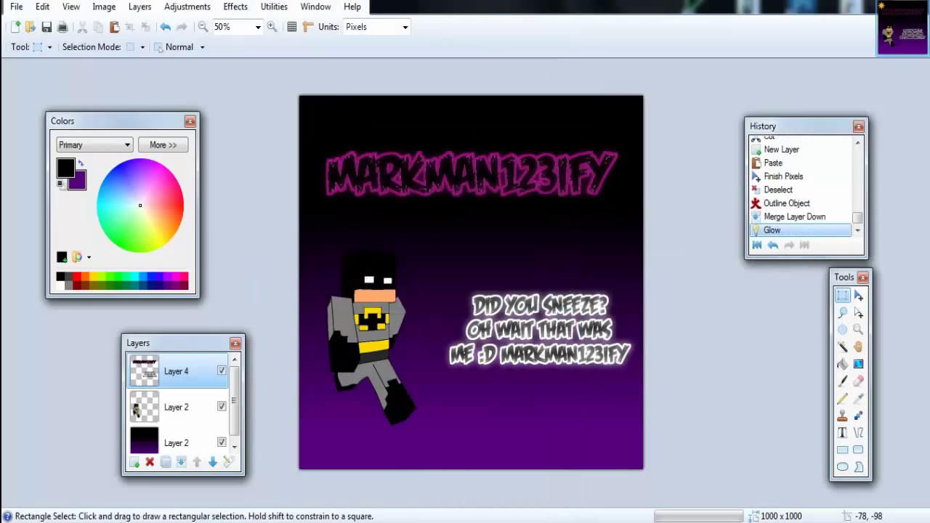
# Step: Select the MARKMAN123IFY title and move it slightly up, closer to the canvas's top edge
pyautogui.moveTo(314, 134); pyautogui.dragTo(630, 211)
pyautogui.press('m')
pyautogui.moveTo(472, 181); pyautogui.dragTo(472, 160)
# Step: Select the whole caption beside the character and move it slightly up
pyautogui.press('s')
pyautogui.moveTo(429, 270); pyautogui.dragTo(505, 353)
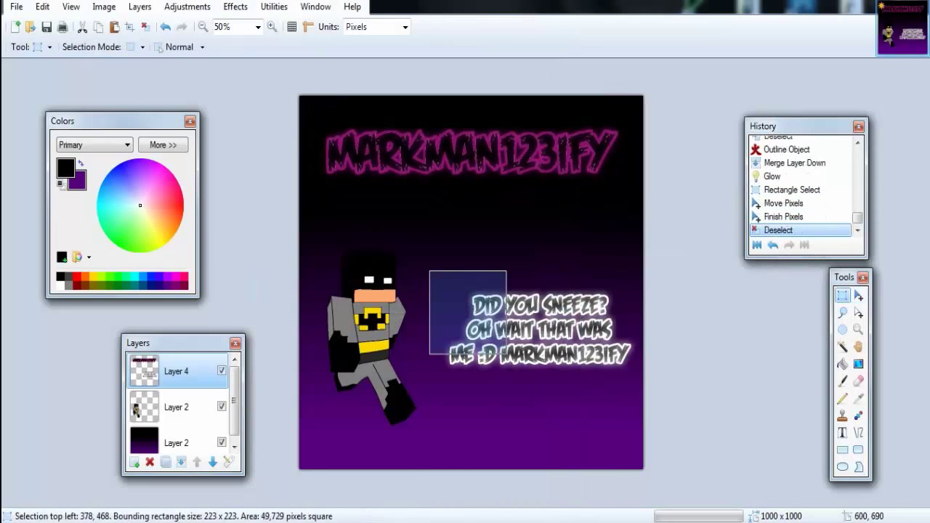
pyautogui.moveTo(434, 322); pyautogui.dragTo(635, 390)
pyautogui.moveTo(434, 266); pyautogui.dragTo(638, 390)
pyautogui.press('m')
pyautogui.moveTo(546, 318); pyautogui.dragTo(546, 294)
pyautogui.moveTo(546, 294); pyautogui.dragTo(547, 298)
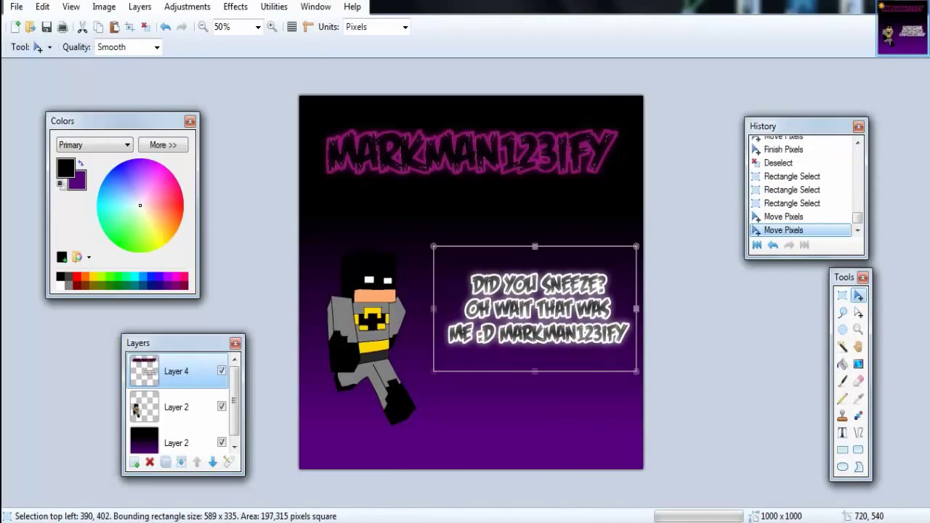